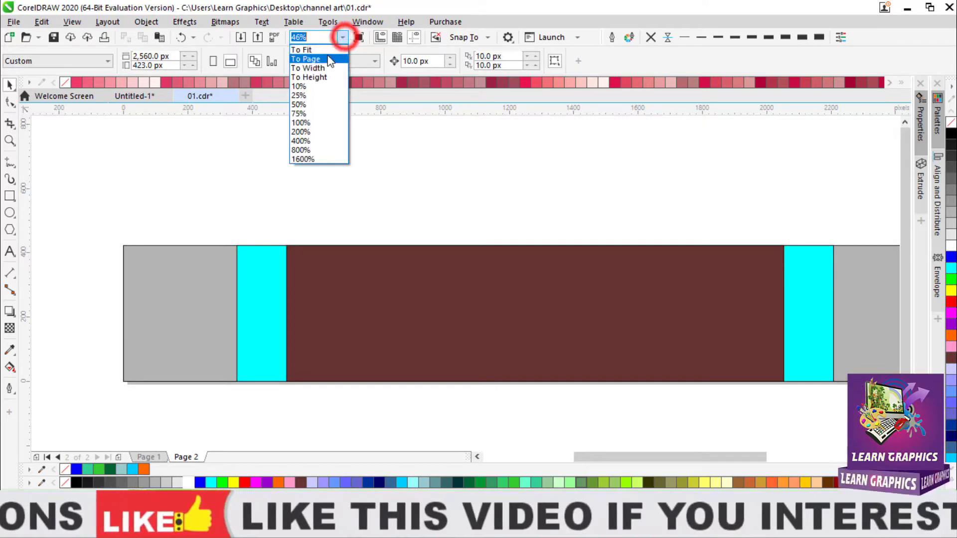
Fit the page in the view and examine the side pictures of the finished channel art on Page 1
left_click(328, 50)
left_click(343, 37)
left_click(330, 52)
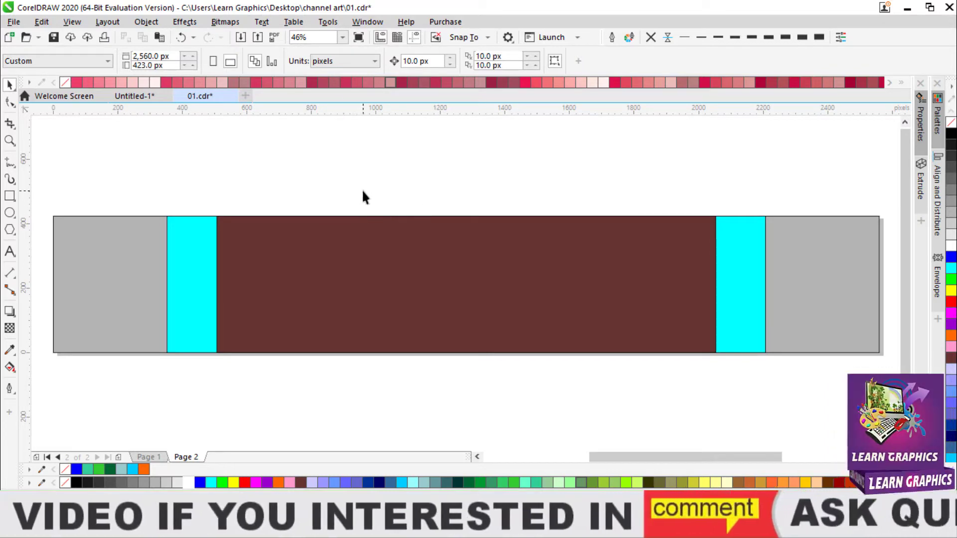
left_click(145, 454)
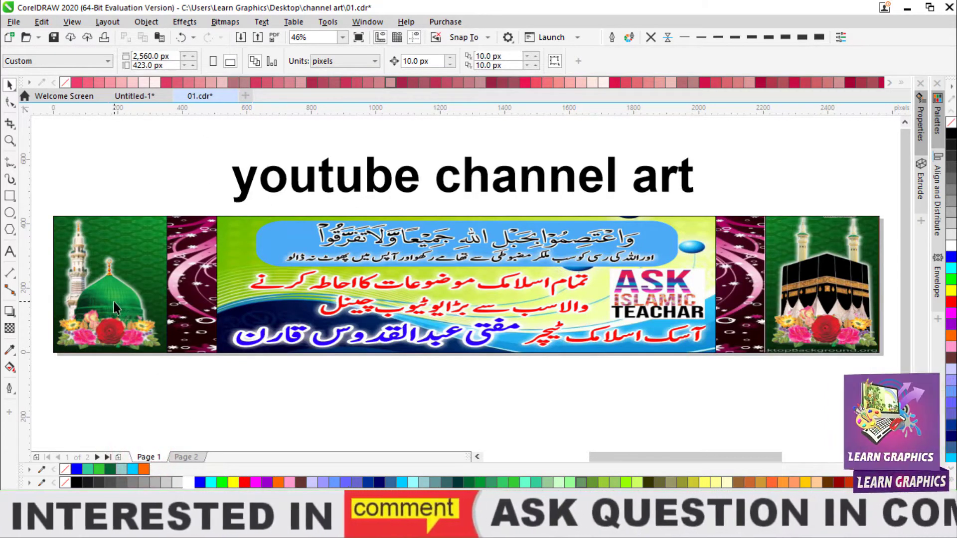
left_click(154, 233)
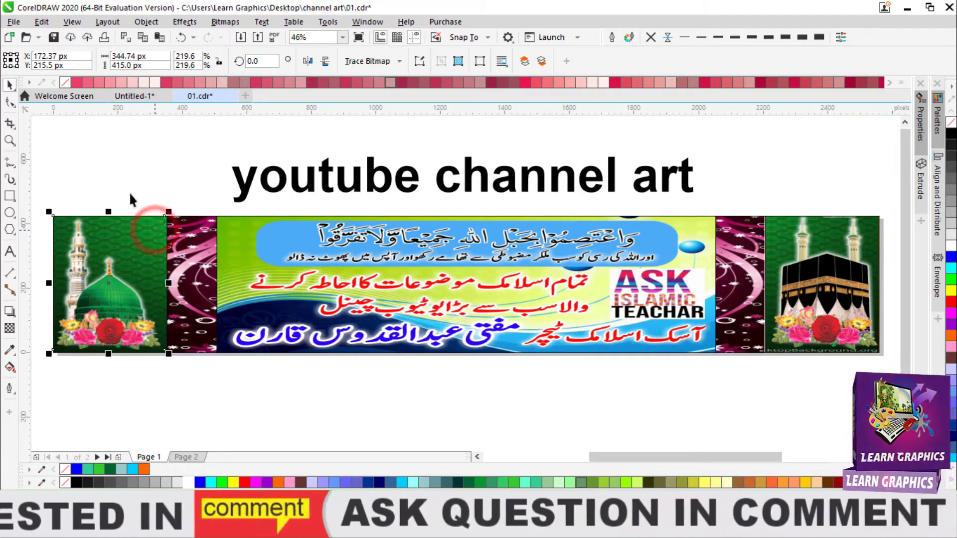
left_click_drag(43, 163, 817, 394)
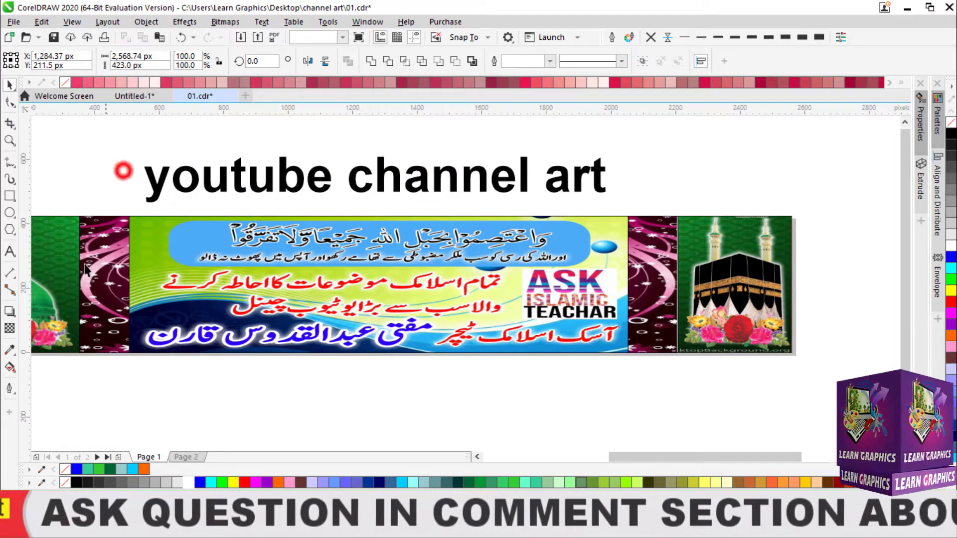
double_click(39, 261)
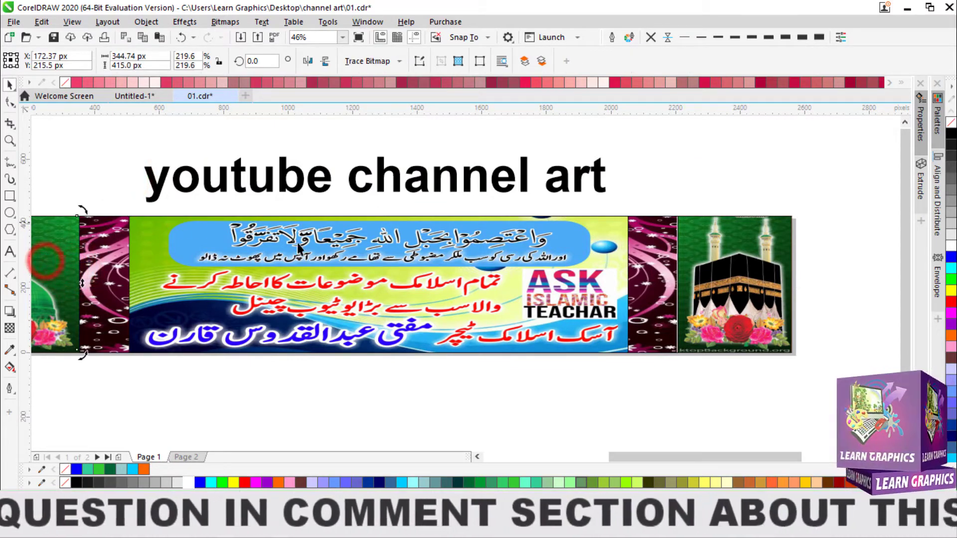
left_click(729, 251)
Extract the central banner image from its PowerClip frame on Page 1 and copy it
left_click(499, 271)
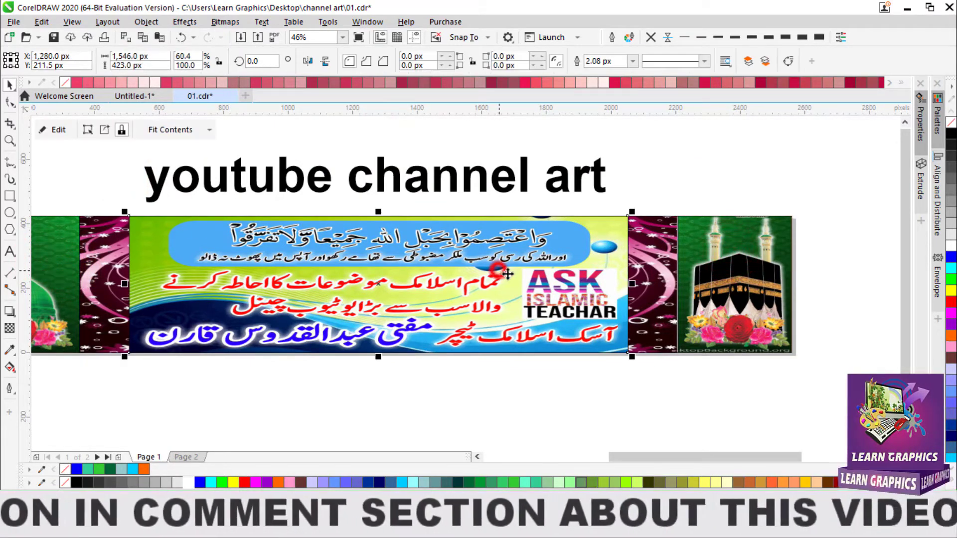
left_click(104, 129)
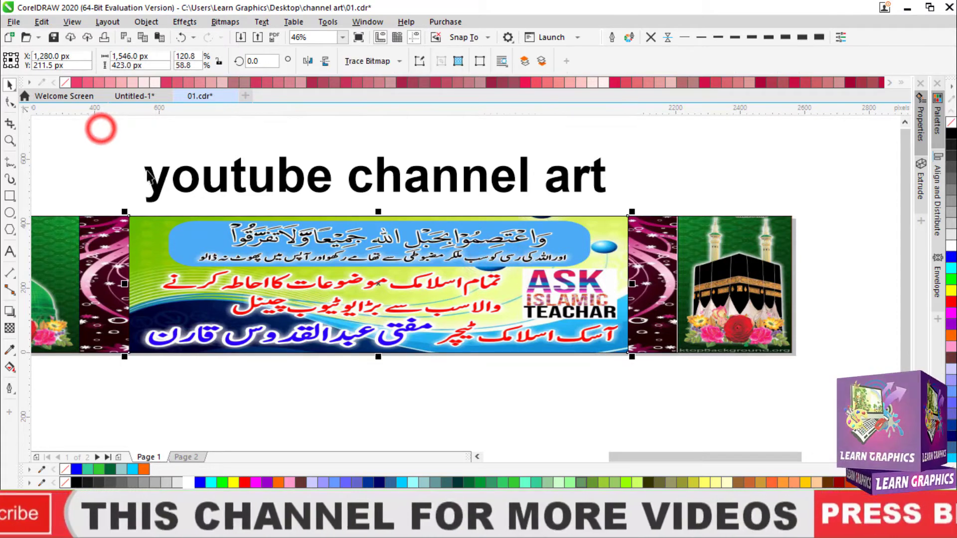
left_click(720, 145)
left_click(572, 241)
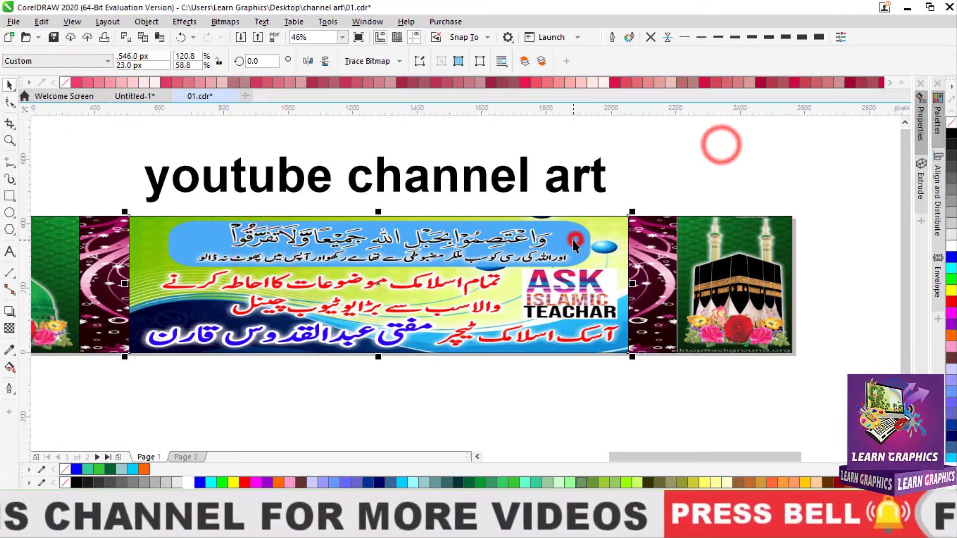
right_click(573, 243)
left_click(608, 243)
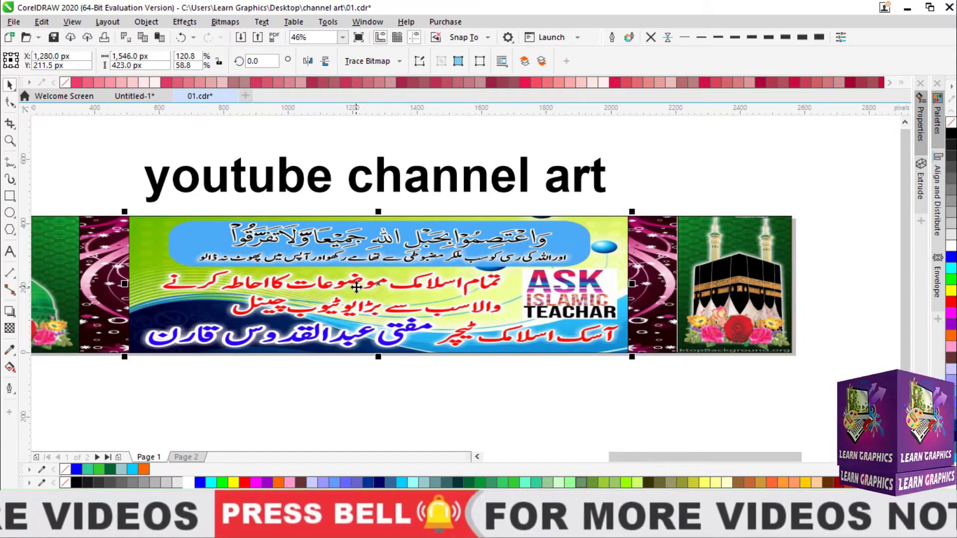
Paste the banner image onto Page 2 of 01.cdr and move it to about X 1,812 px, Y 411.5 px
left_click(145, 95)
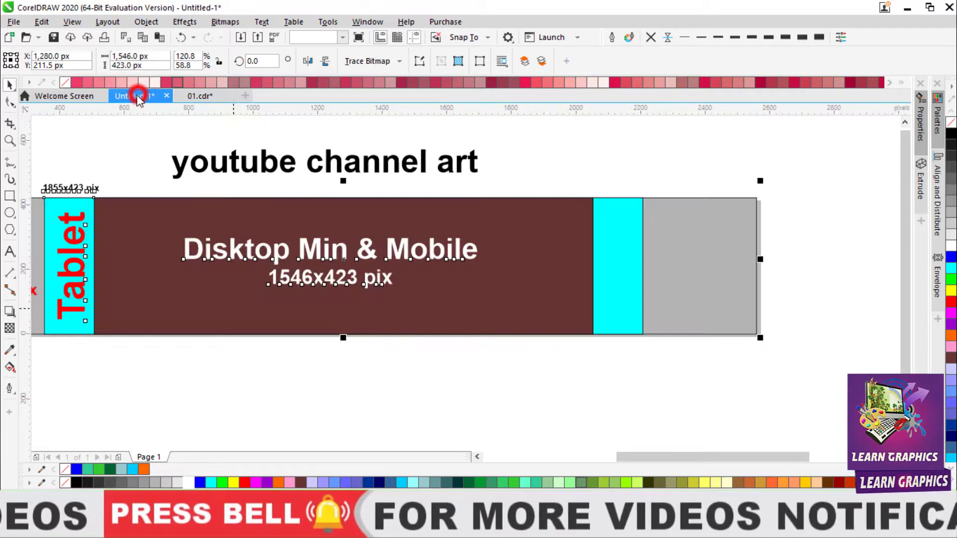
left_click(187, 96)
left_click(187, 457)
right_click(269, 131)
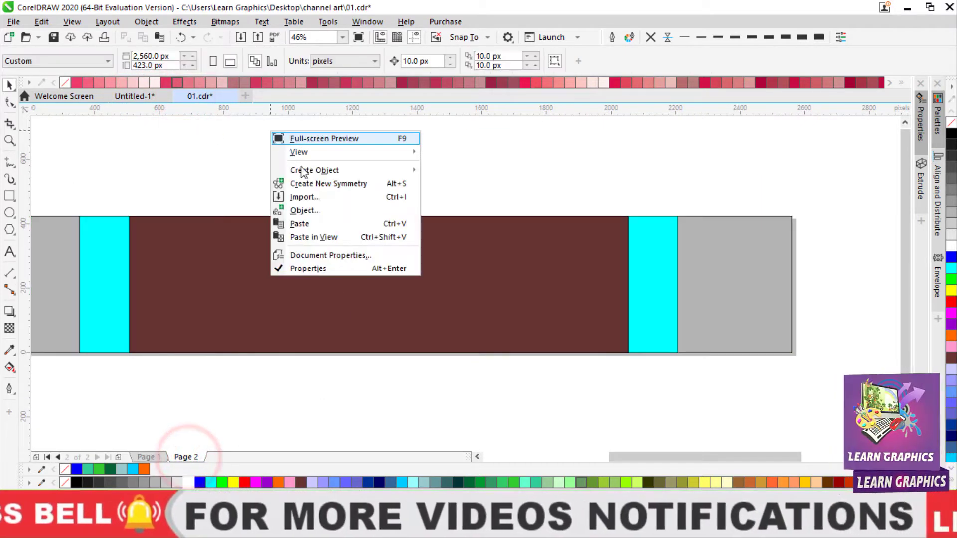
left_click(291, 222)
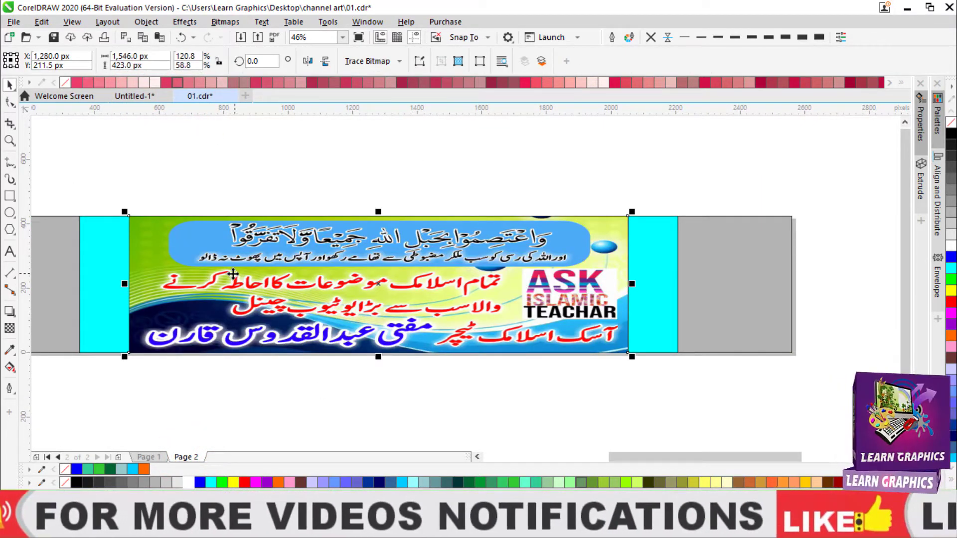
left_click_drag(366, 263, 532, 204)
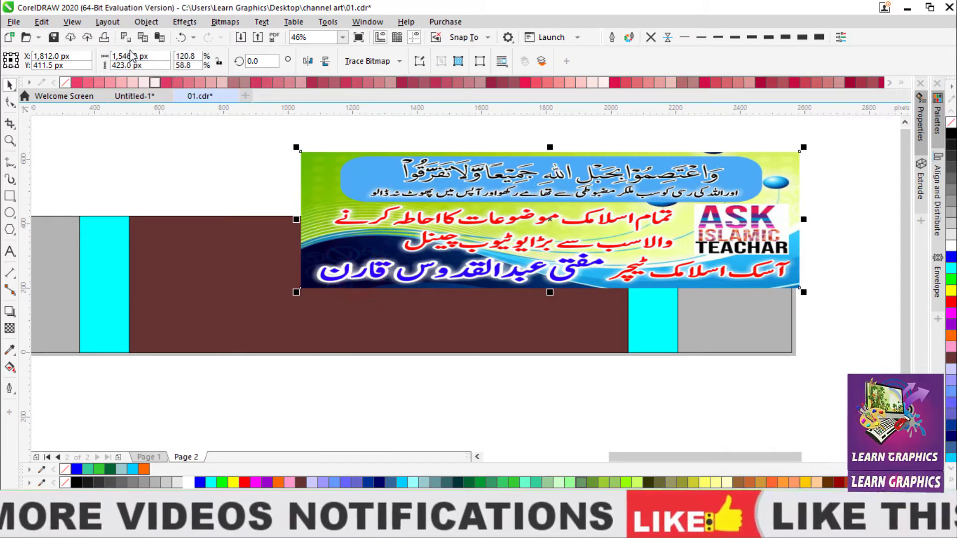
Compare the width and height of the brown centre rectangle with those of the banner image
left_click(210, 260)
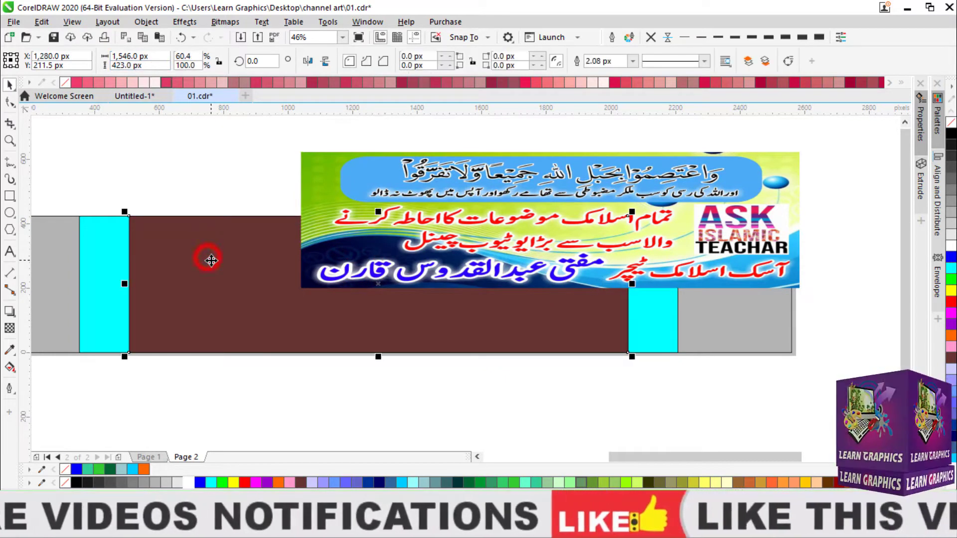
left_click(454, 208)
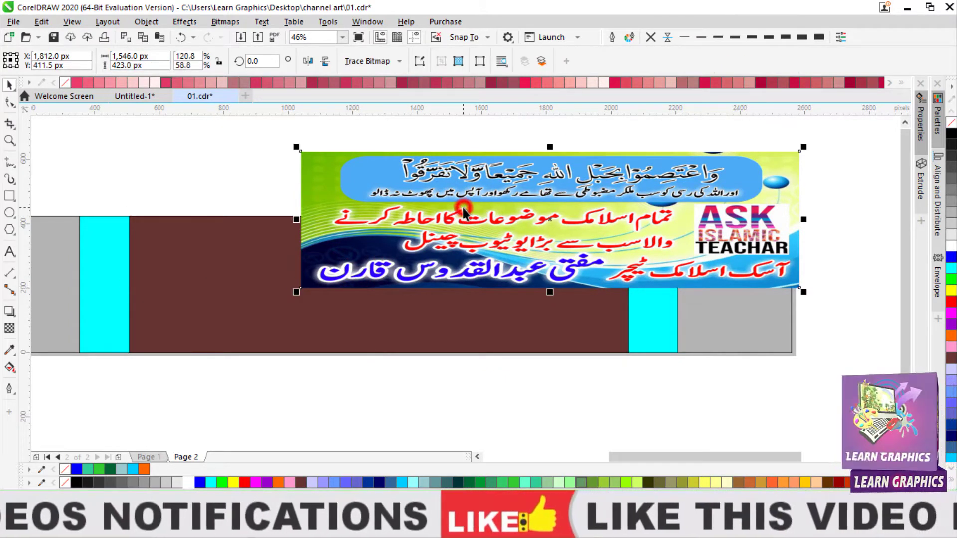
left_click(146, 65)
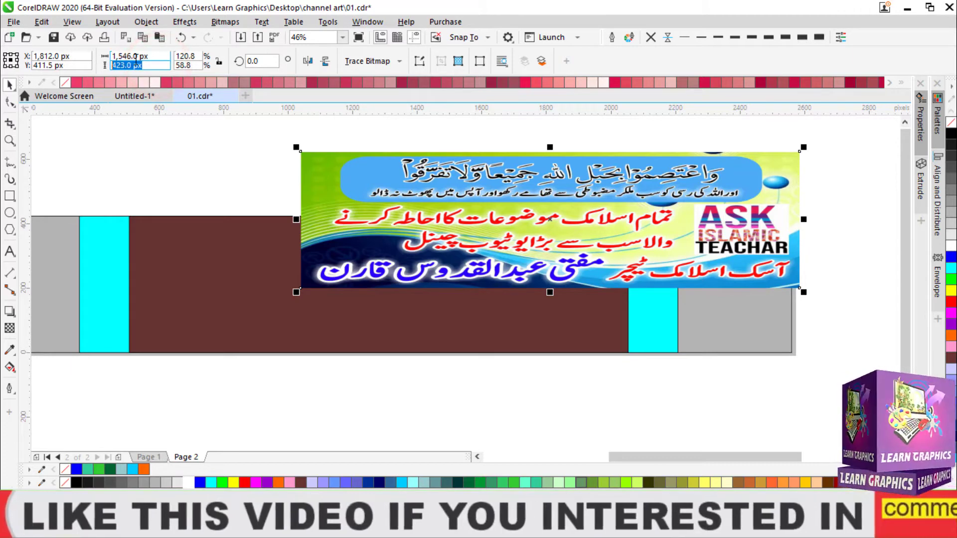
double_click(146, 65)
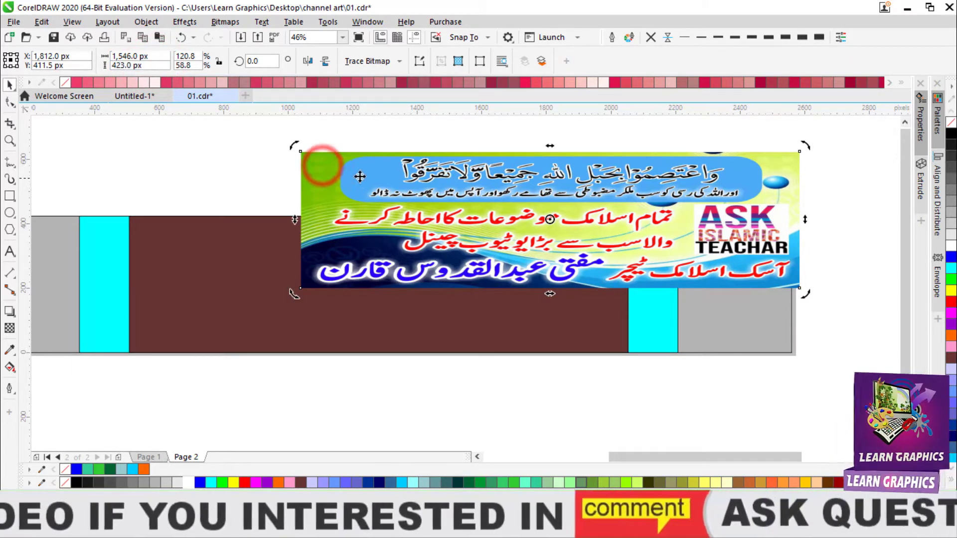
PowerClip the banner image inside the brown centre rectangle with Stretch to Fill and remove the rectangle's outline
right_click(556, 173)
left_click(623, 322)
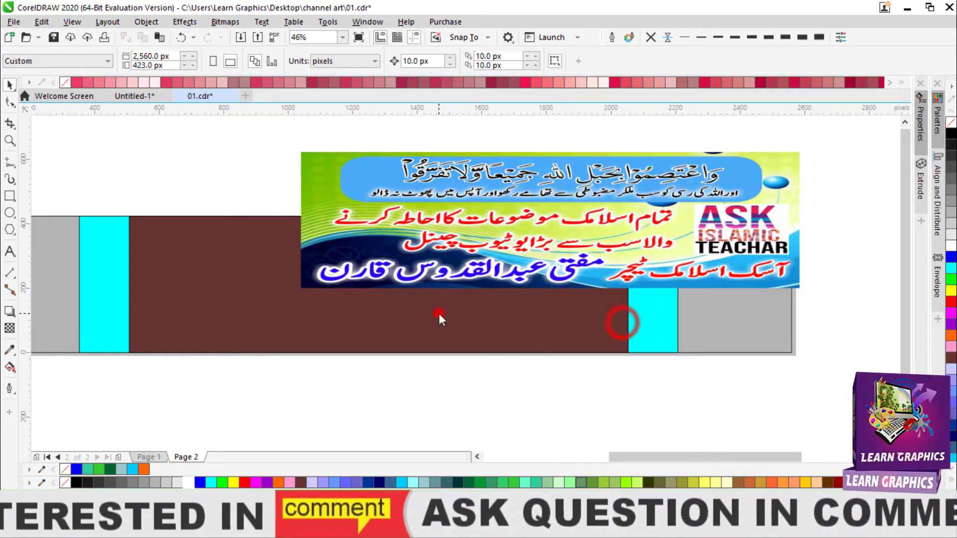
left_click(438, 314)
left_click(177, 130)
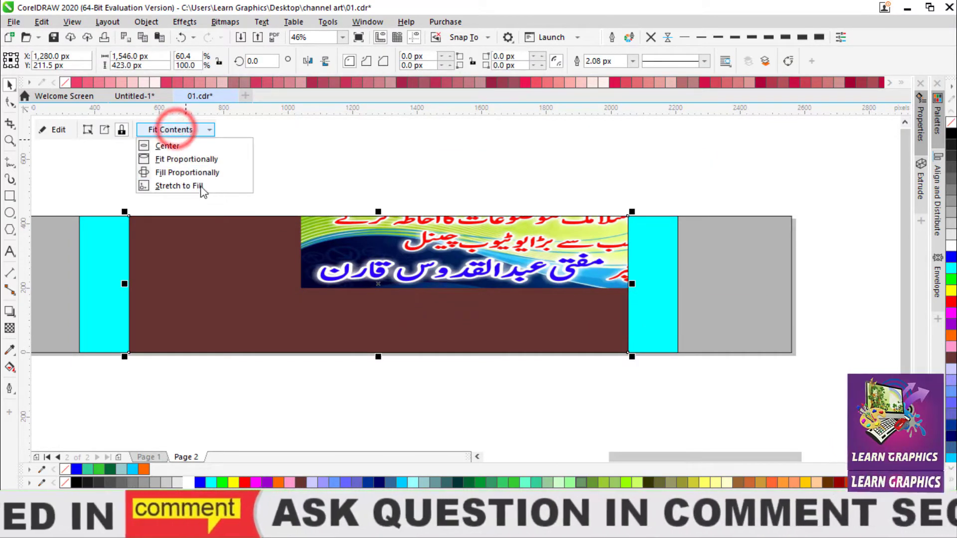
left_click(180, 186)
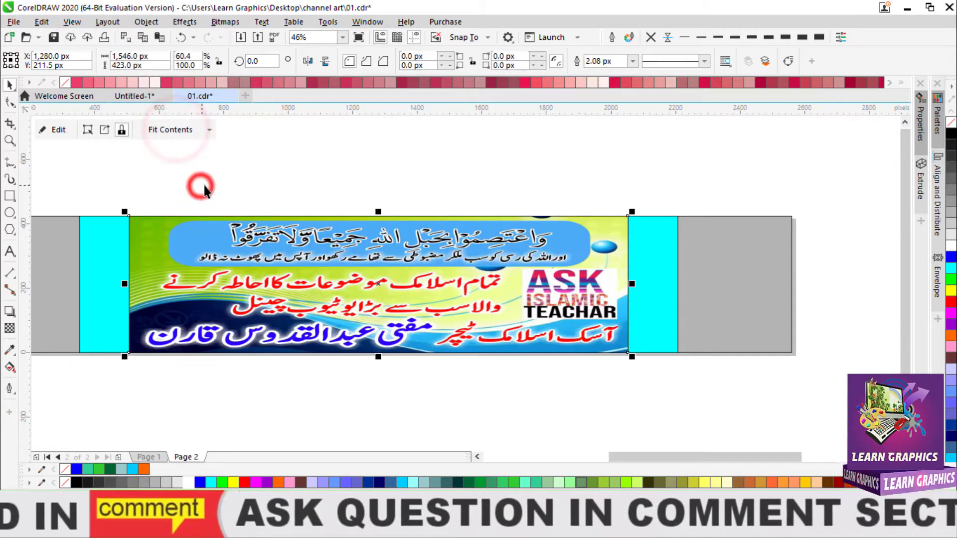
left_click(650, 37)
left_click(597, 175)
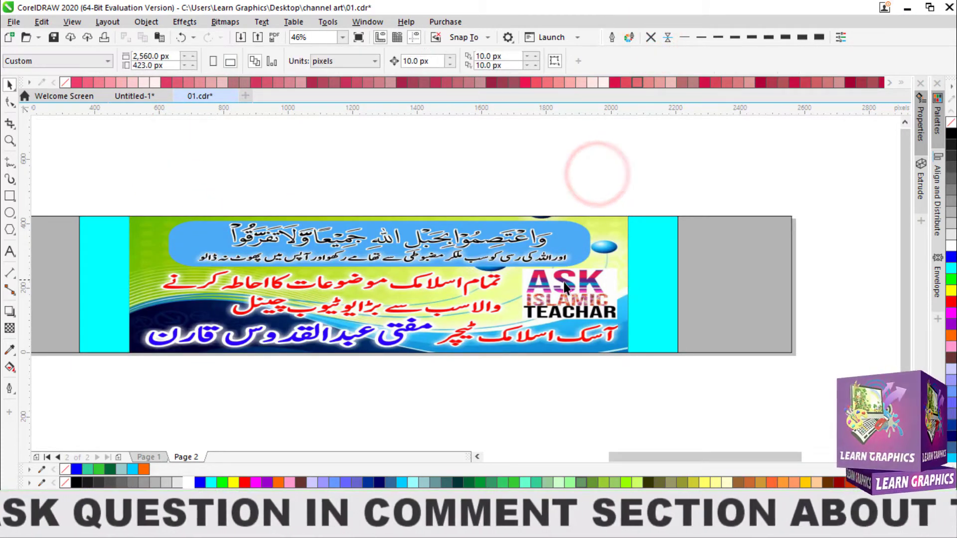
Extract the purple floral background from the 1,855 px wide PowerClip frame on Page 1 and copy it
left_click(115, 253)
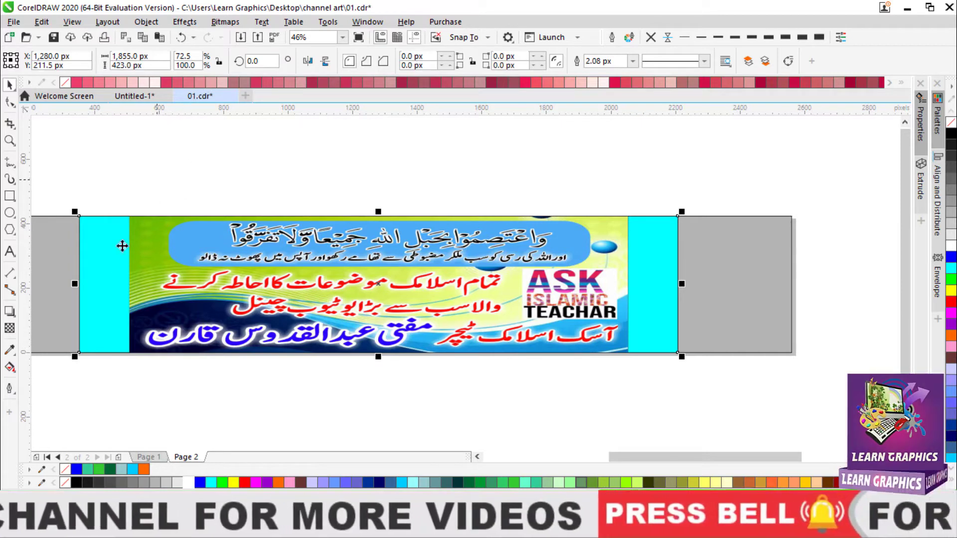
left_click(149, 457)
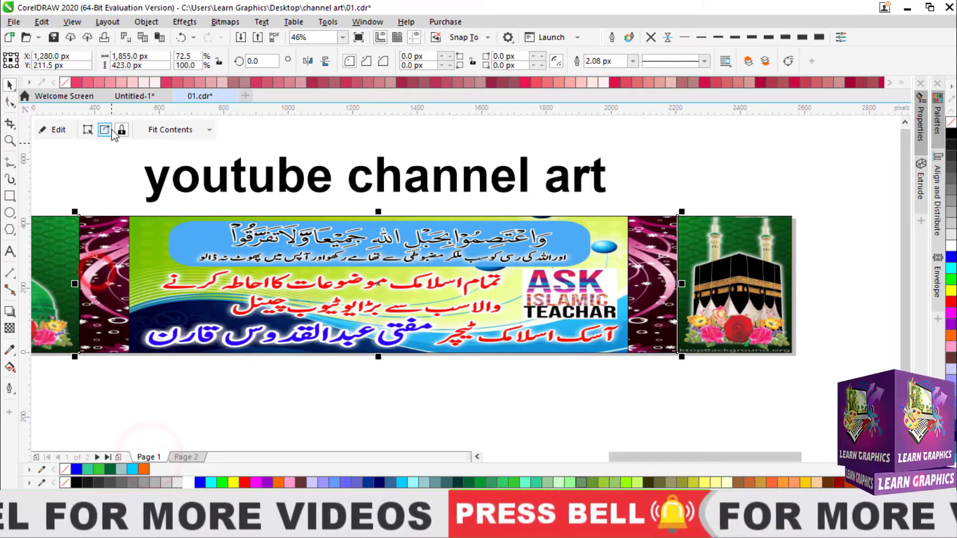
left_click(111, 129)
right_click(111, 148)
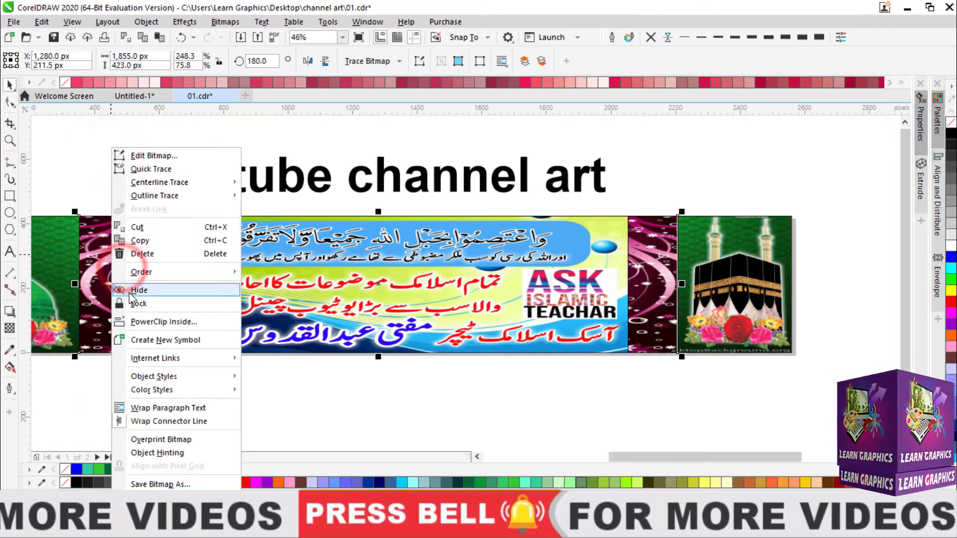
left_click(140, 240)
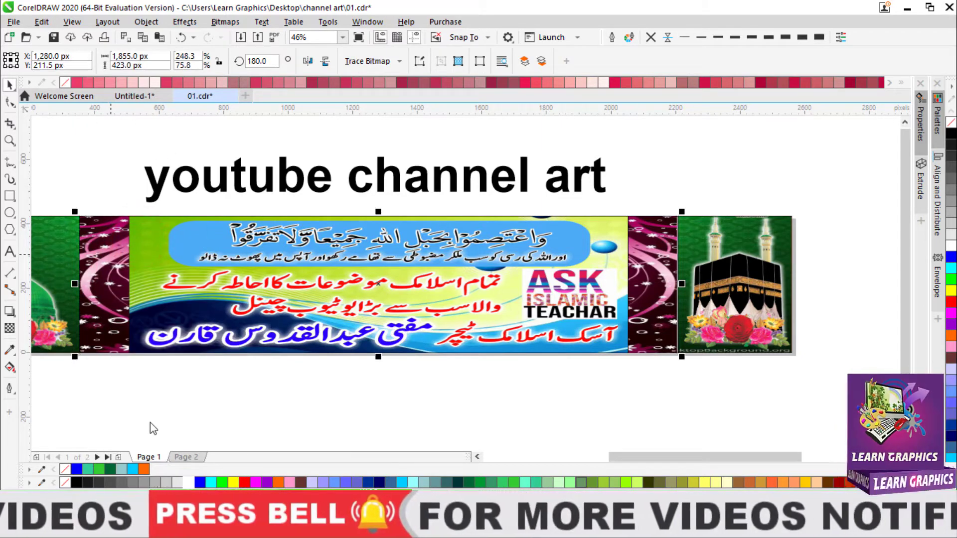
Try to paste the copied purple floral background onto Page 2
left_click(186, 457)
right_click(266, 151)
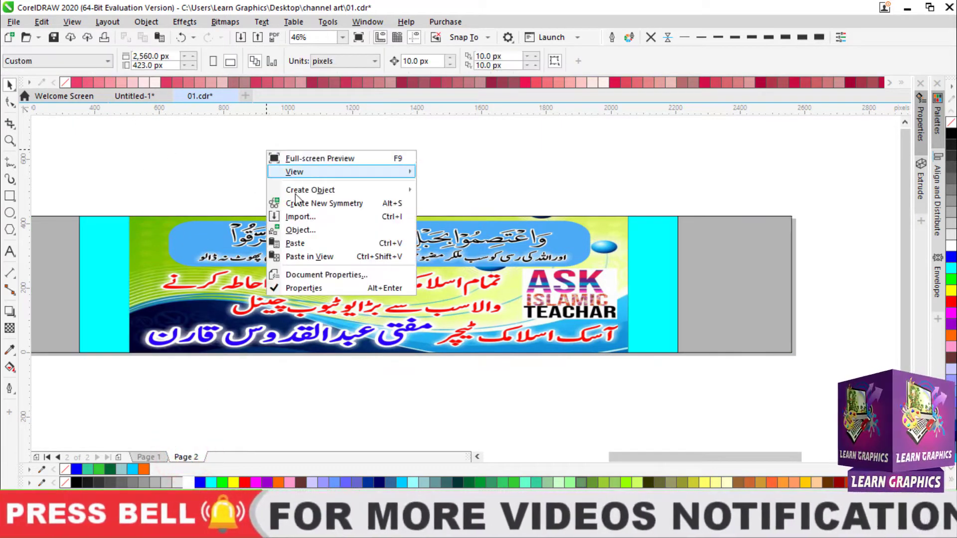
left_click(295, 244)
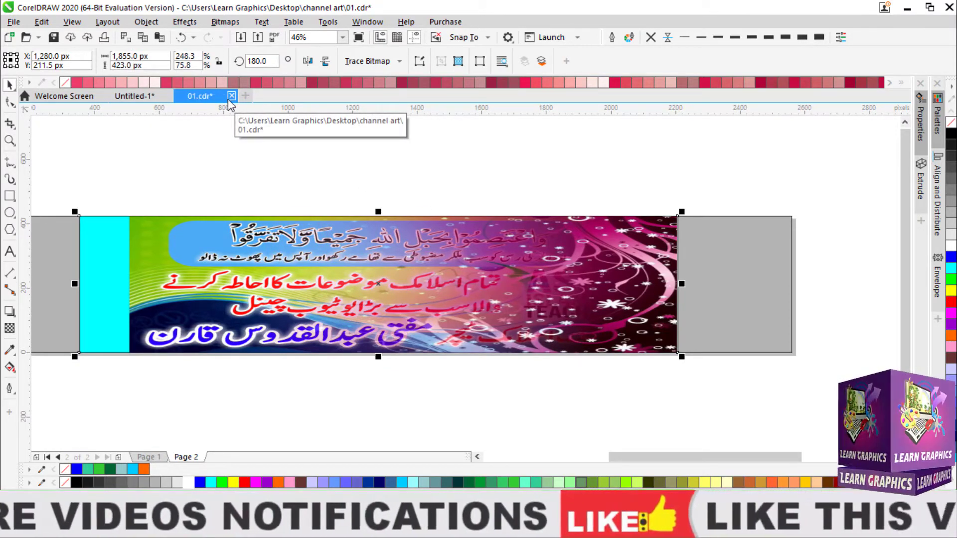
key("ctrl+z")
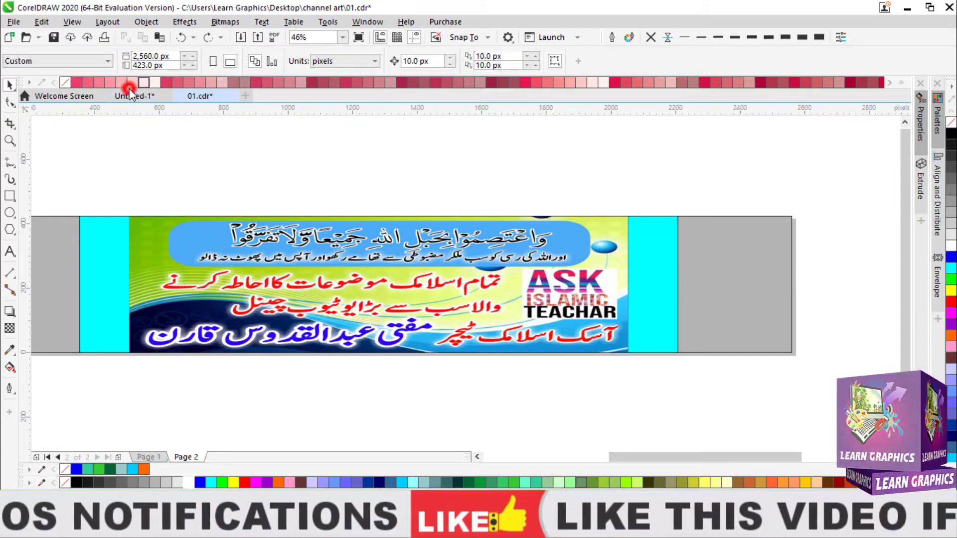
On Page 1, move the banner image to about X 2,425 px, Y 441.5 px and remove the emptied centre rectangle's PowerClip frame type
left_click(148, 457)
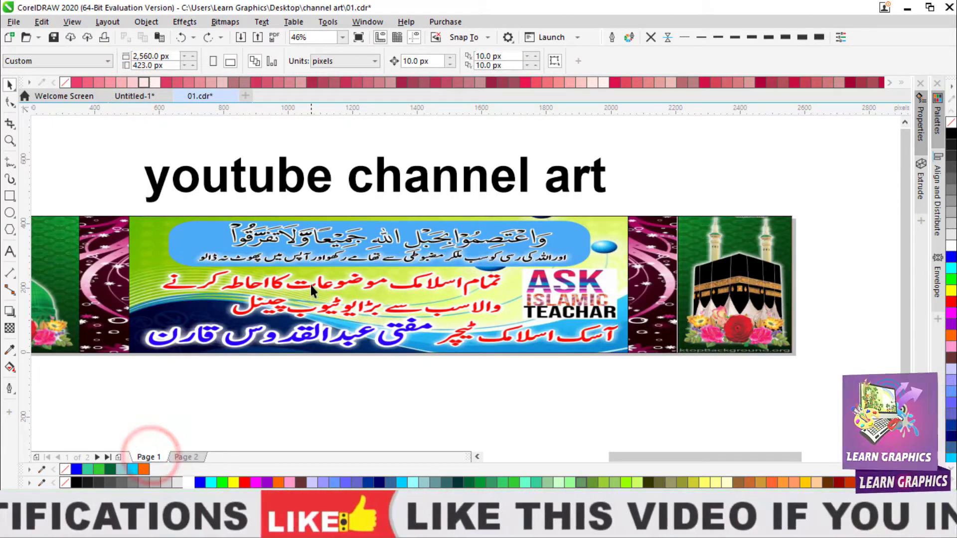
left_click_drag(238, 267, 623, 181)
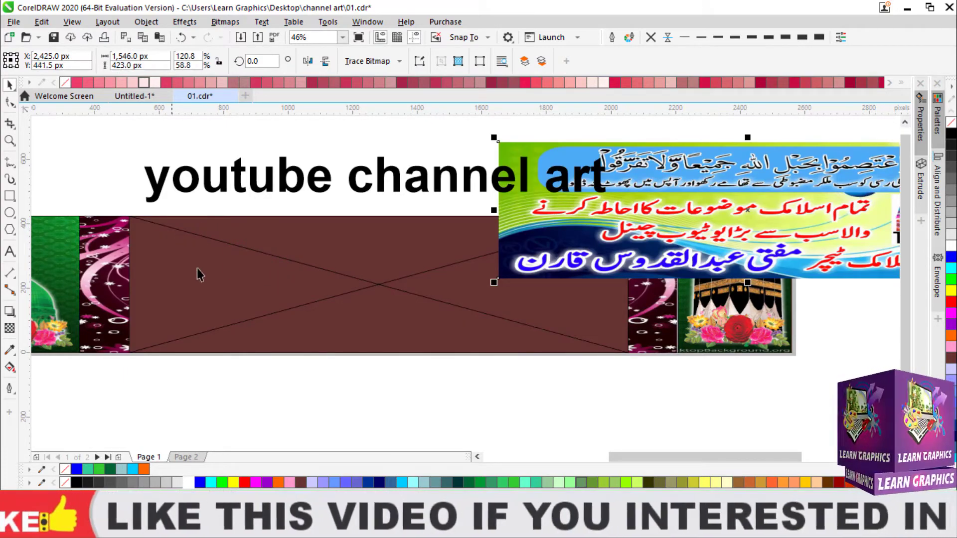
left_click(421, 271)
right_click(394, 279)
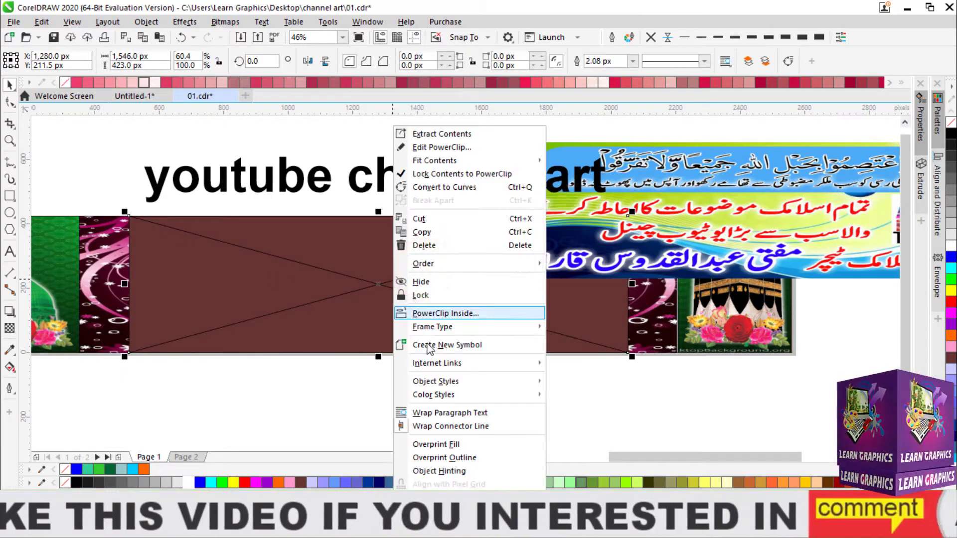
mouse_move(429, 334)
left_click(572, 358)
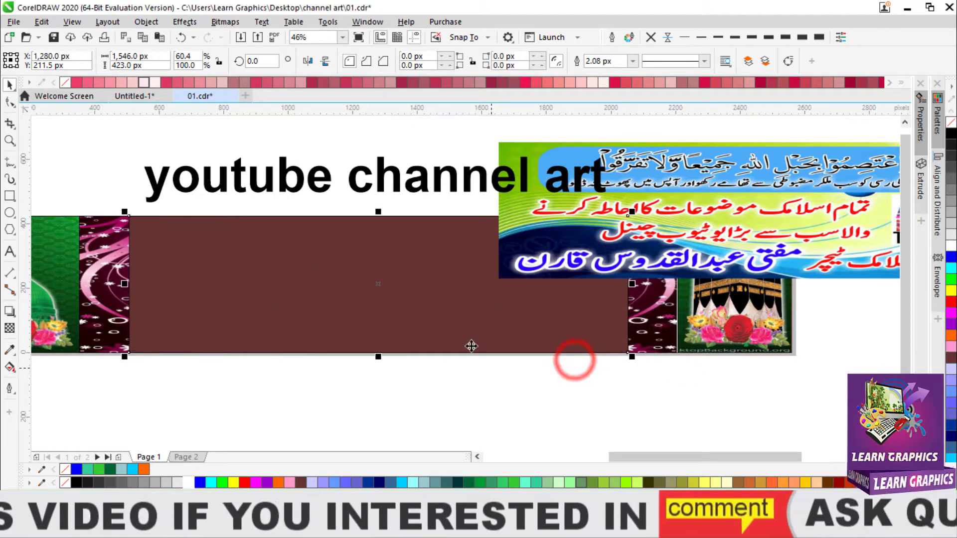
left_click(118, 171)
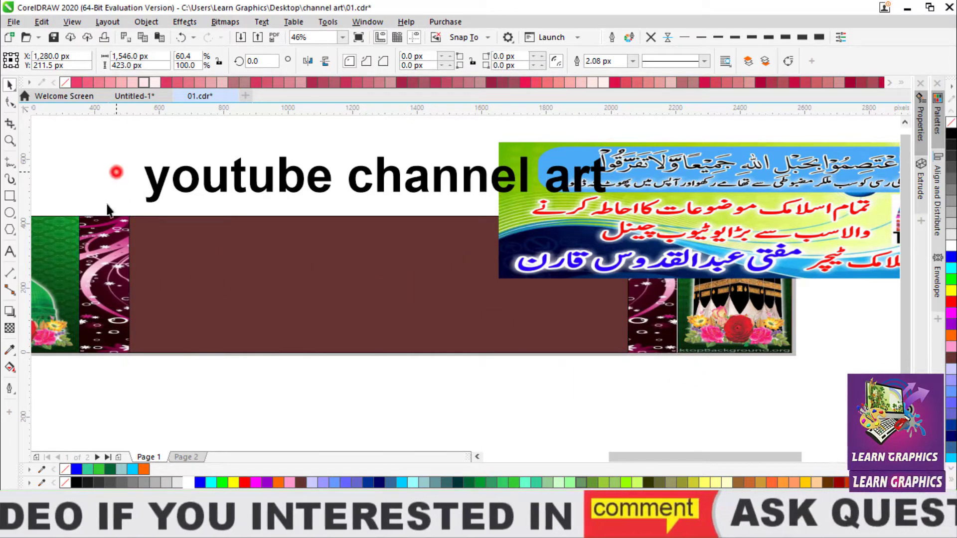
Move the purple floral background to about X 1,455.5 px, Y 2.5 px and delete the brown centre rectangle
left_click(114, 259)
left_click_drag(140, 334, 197, 402)
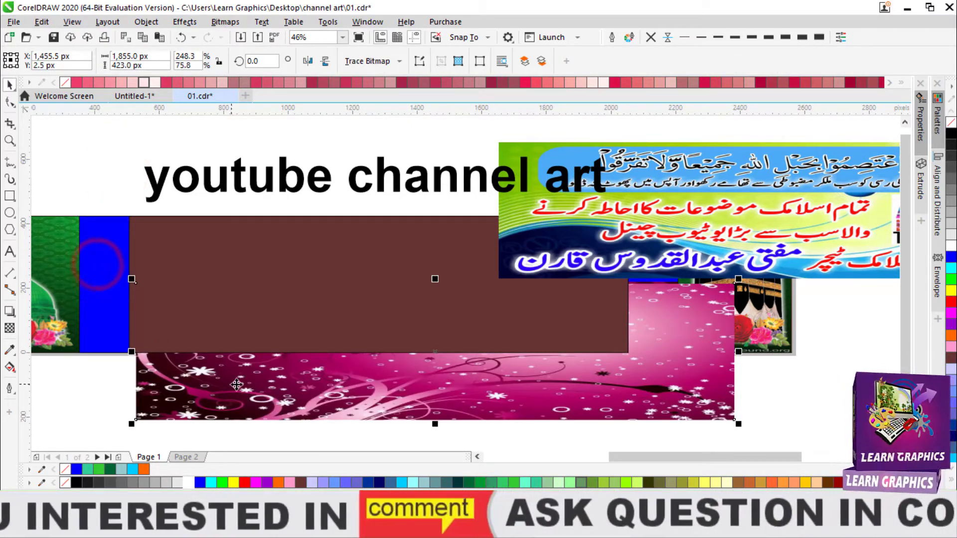
left_click(271, 299)
key("Delete")
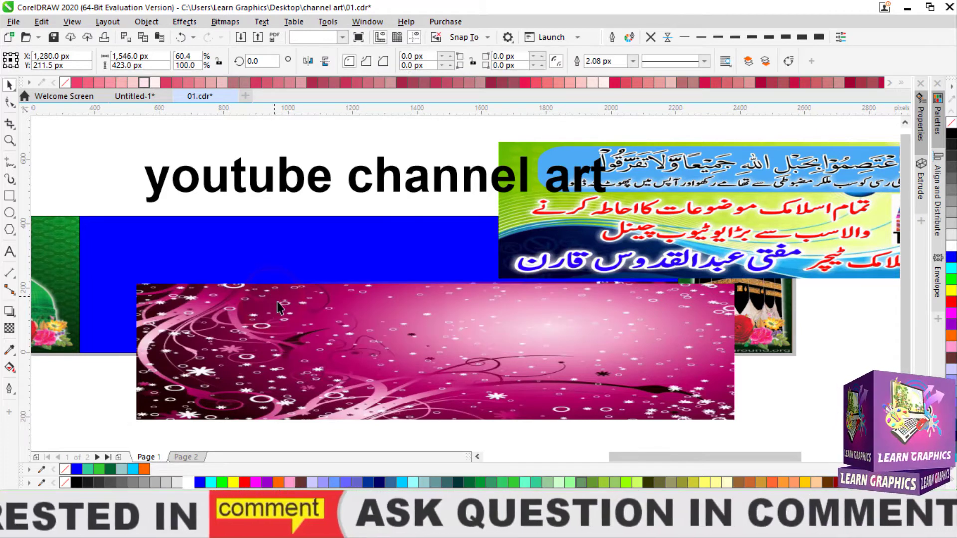
Copy the purple floral background from Page 1 and paste it onto Page 2
left_click(329, 352)
right_click(315, 337)
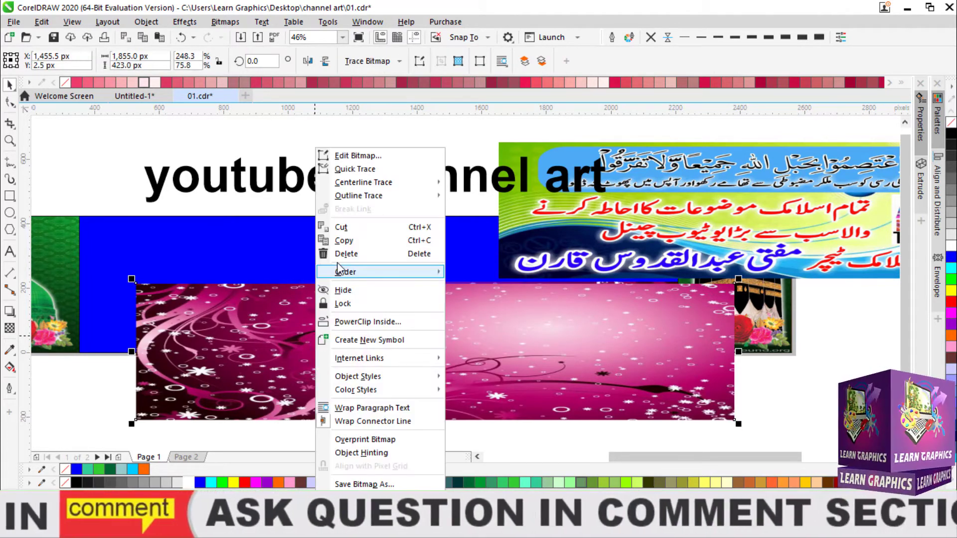
left_click(338, 235)
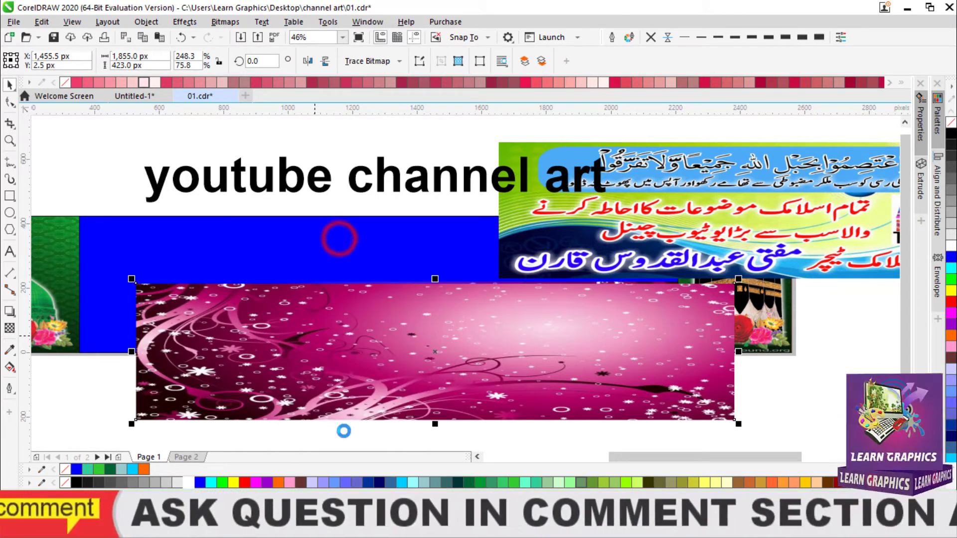
left_click(185, 456)
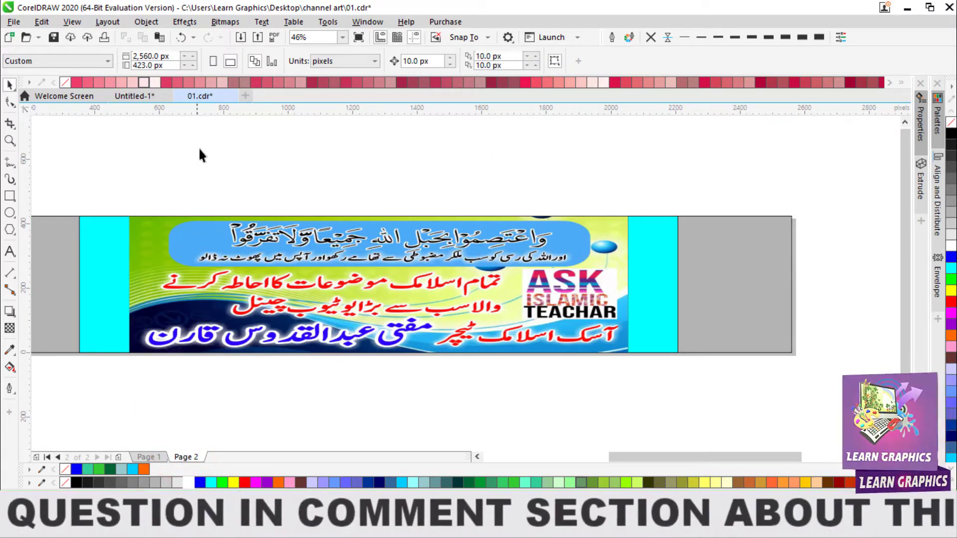
right_click(266, 138)
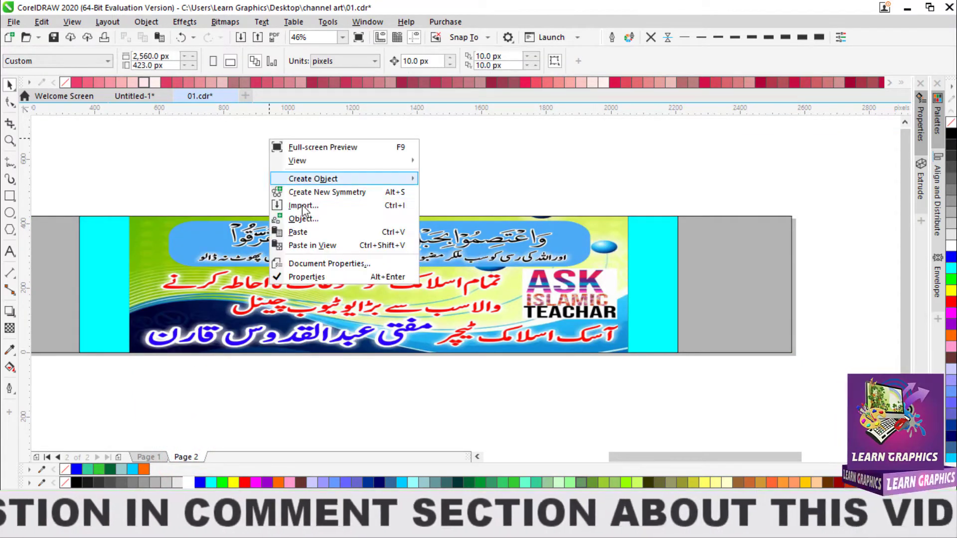
left_click(303, 232)
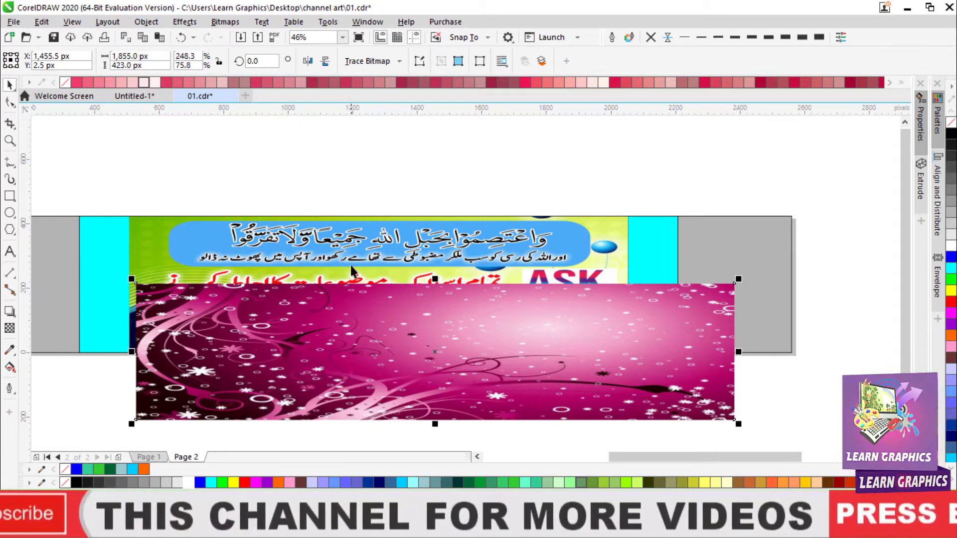
Move Page 2's banner to about X 2,388 px, Y 504.5 px and PowerClip the purple background into the cyan rectangle, filling the frame
left_click(158, 260)
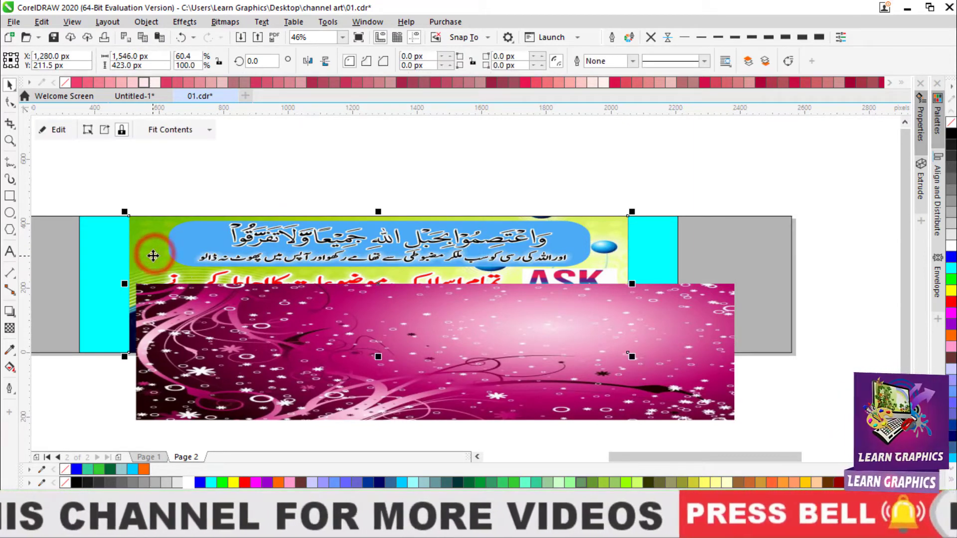
left_click_drag(152, 255, 508, 176)
left_click(349, 329)
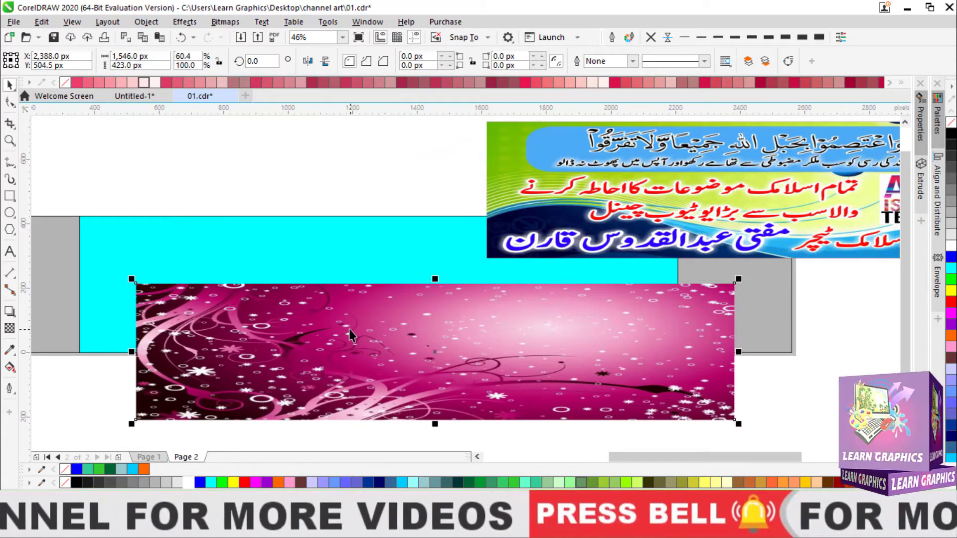
right_click(351, 329)
left_click(394, 321)
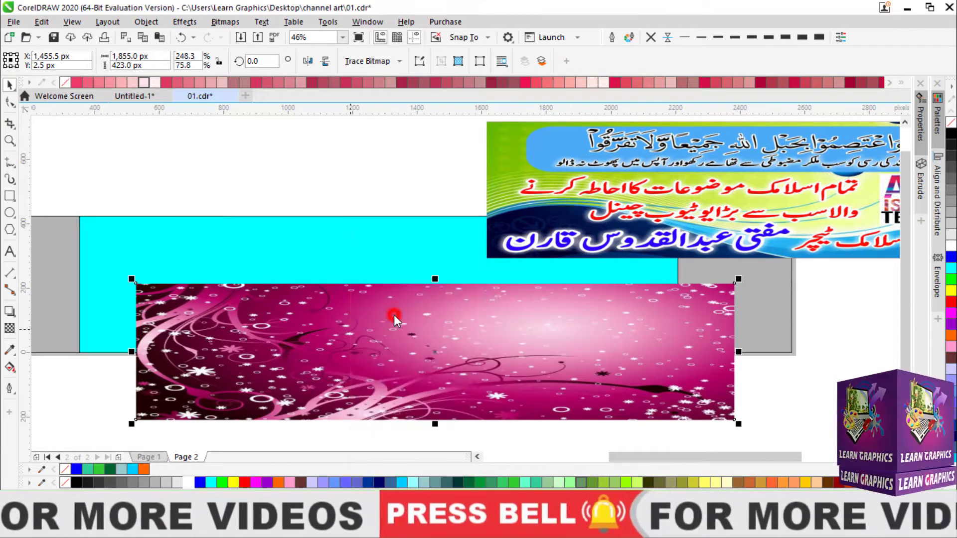
left_click(249, 251)
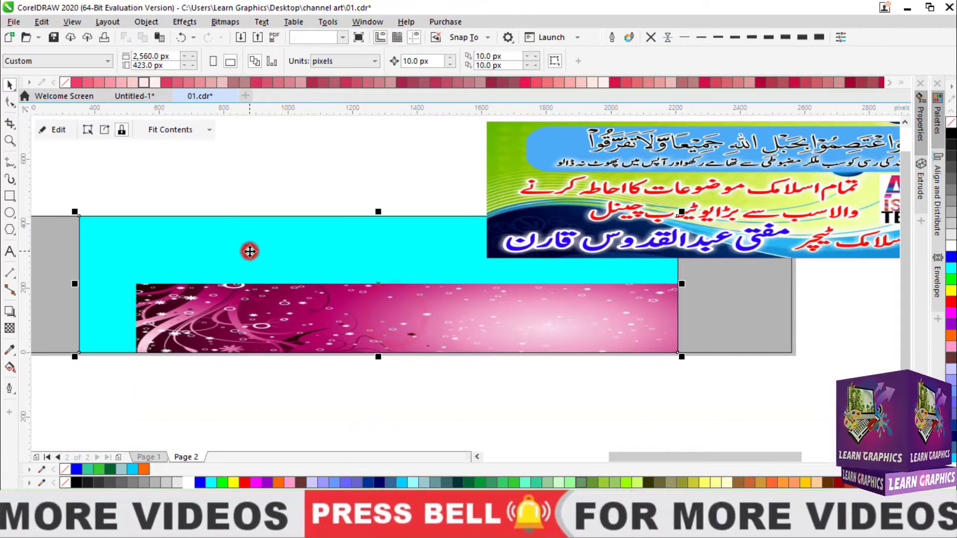
left_click(175, 128)
left_click(187, 186)
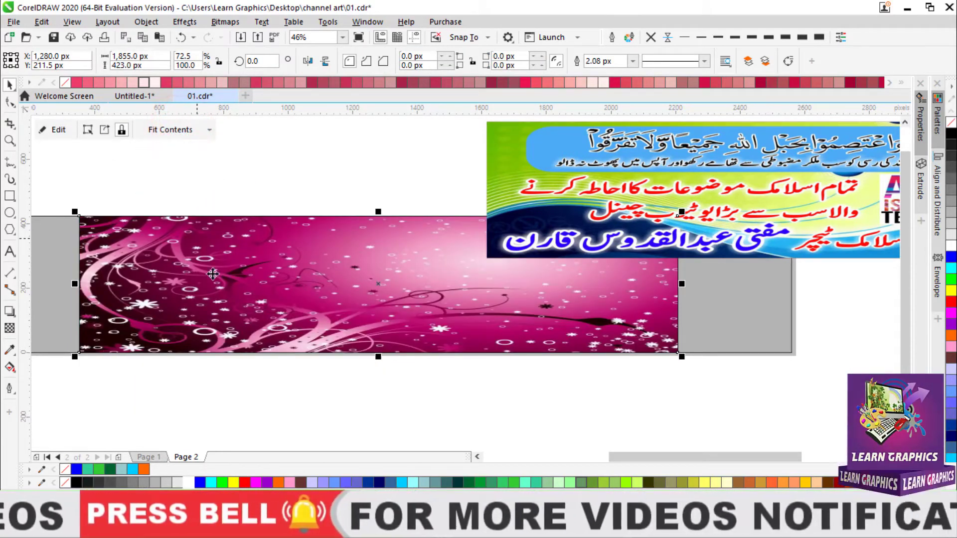
Edit the PowerClip contents and place a horizontally mirrored copy of the purple floral background over the original
left_click(53, 129)
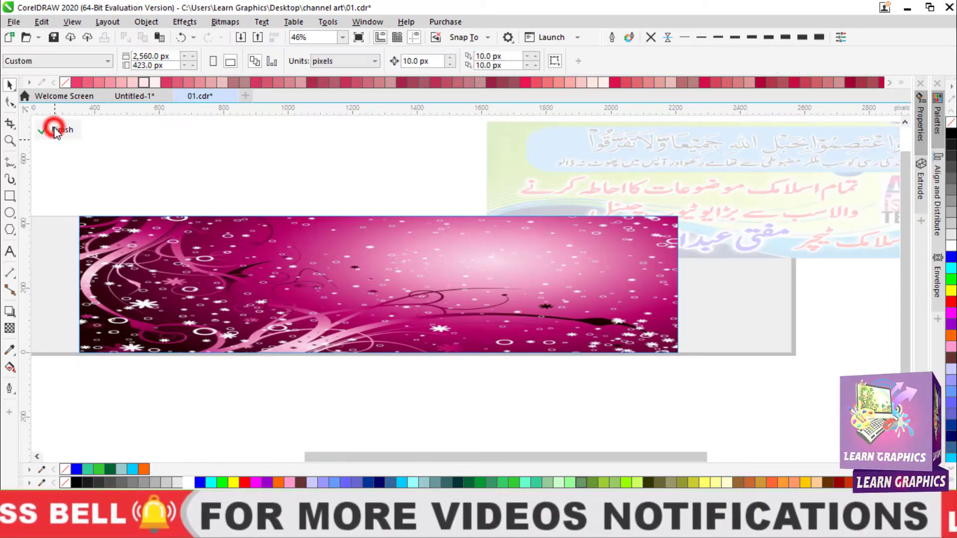
left_click(223, 150)
left_click(188, 289)
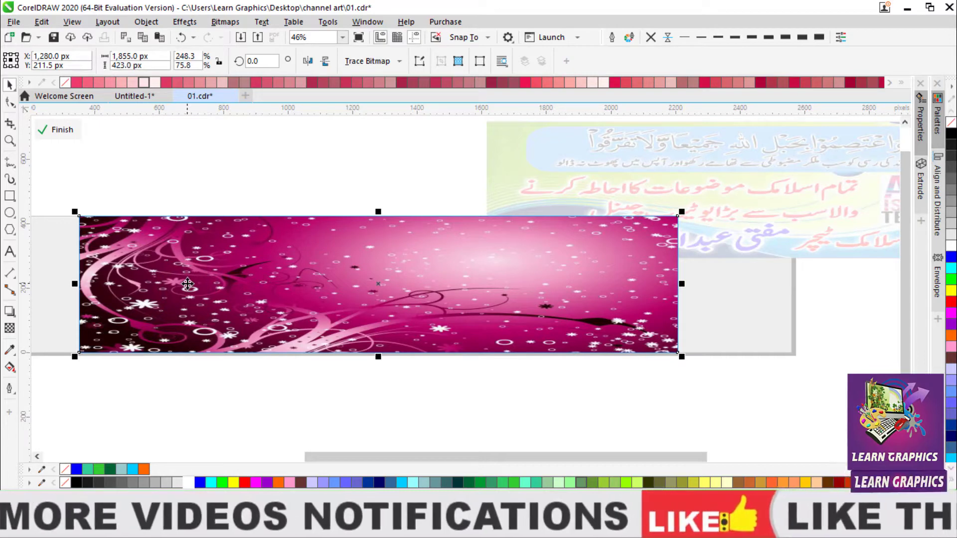
left_click_drag(169, 284, 287, 356)
key("Escape")
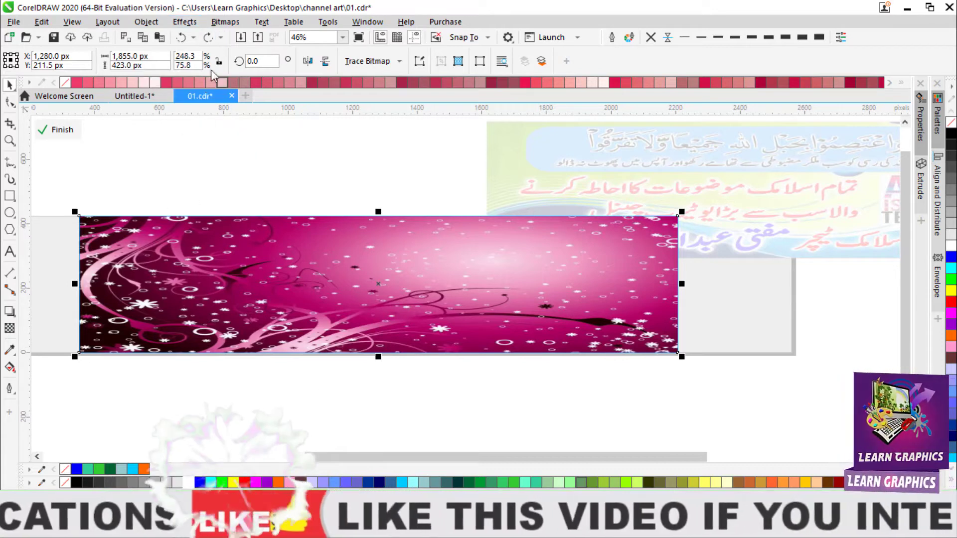
left_click(308, 62)
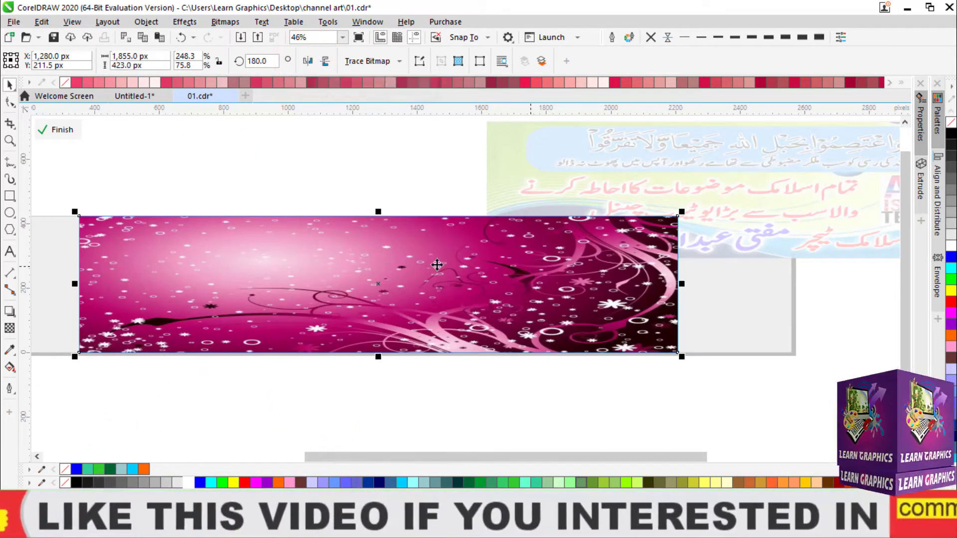
Blend the mirrored copy into the original with a linear transparency across the middle at about 2°, and finish editing the PowerClip
left_click(10, 329)
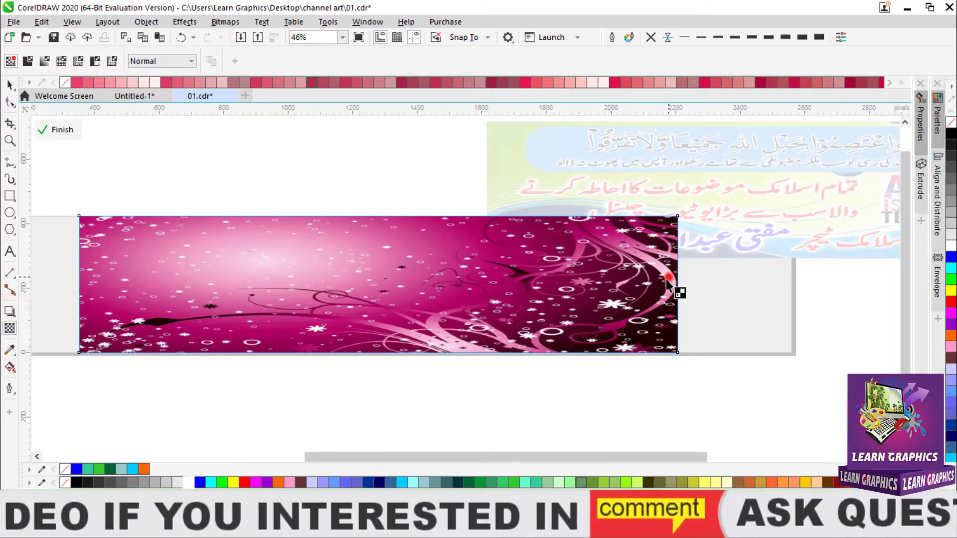
left_click_drag(668, 277, 241, 279)
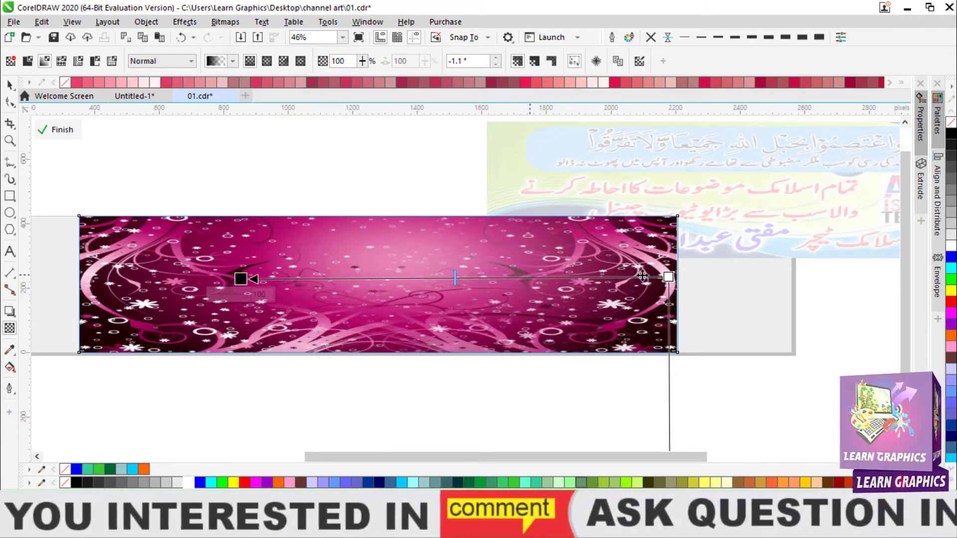
left_click_drag(666, 277, 490, 280)
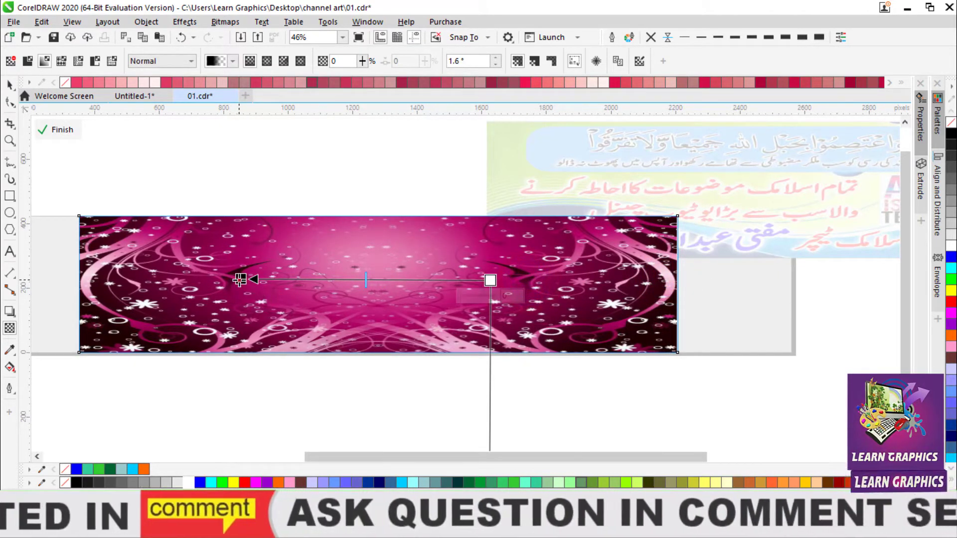
left_click_drag(240, 280, 300, 280)
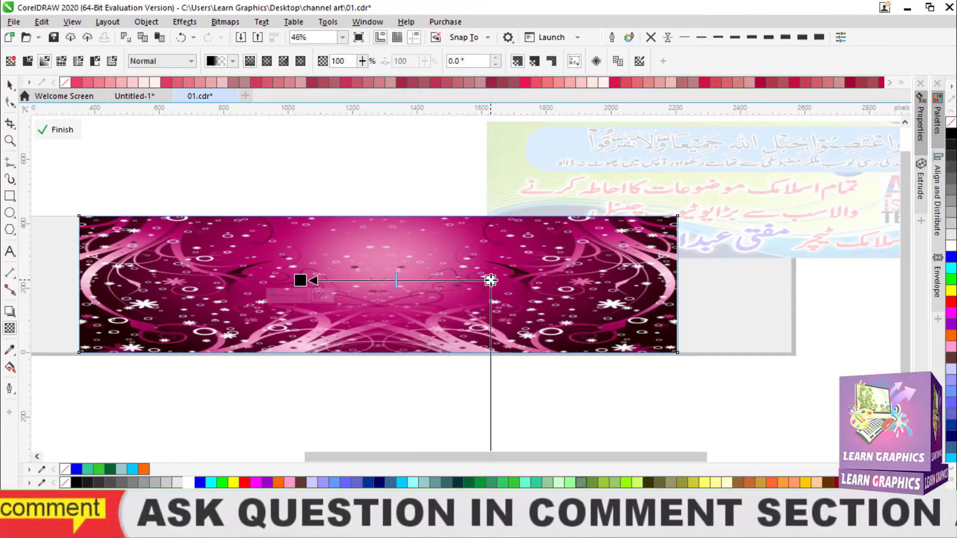
left_click_drag(490, 280, 461, 282)
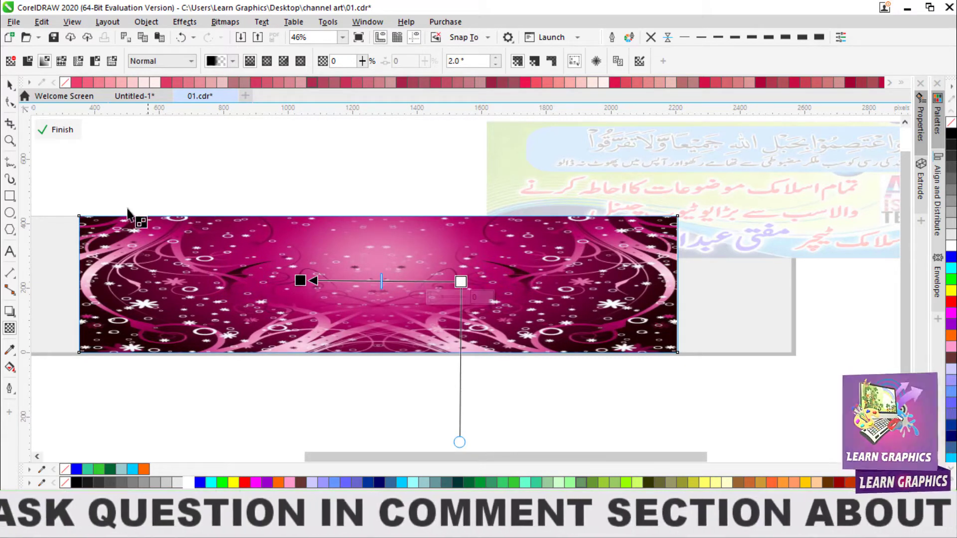
left_click(63, 130)
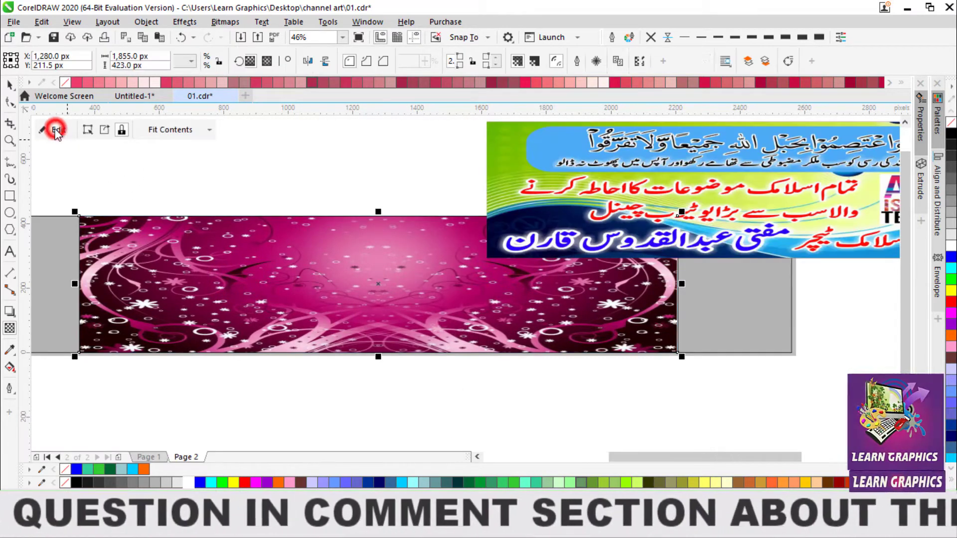
Align the banner image to the centre of the purple floral frame, both horizontally and vertically
left_click(719, 178)
left_click(363, 258, "shift")
key("e")
key("c")
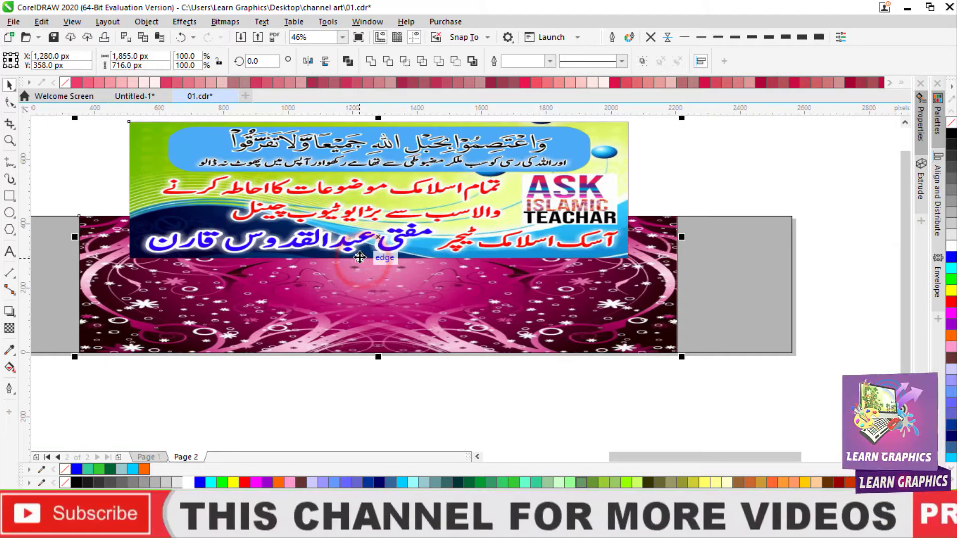
left_click(482, 186)
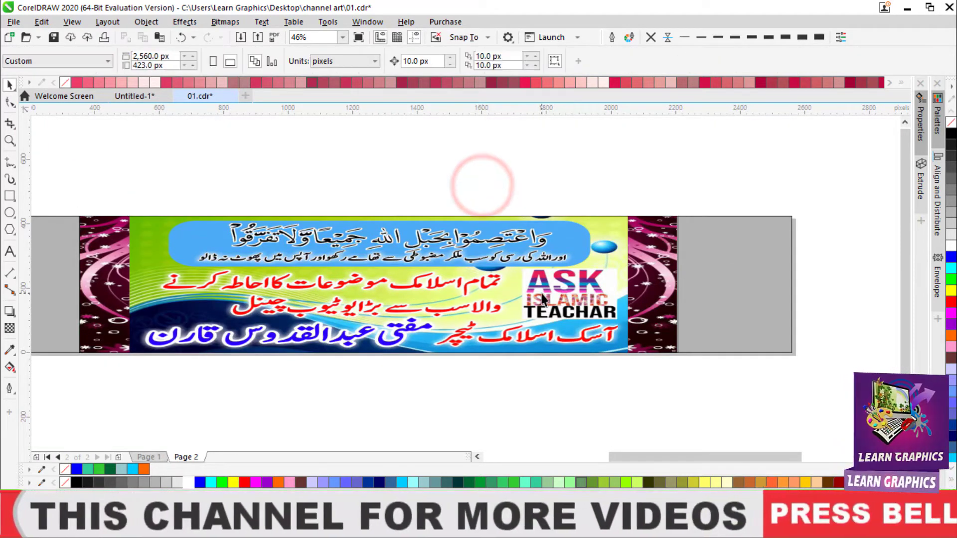
left_click(343, 37)
left_click(329, 43)
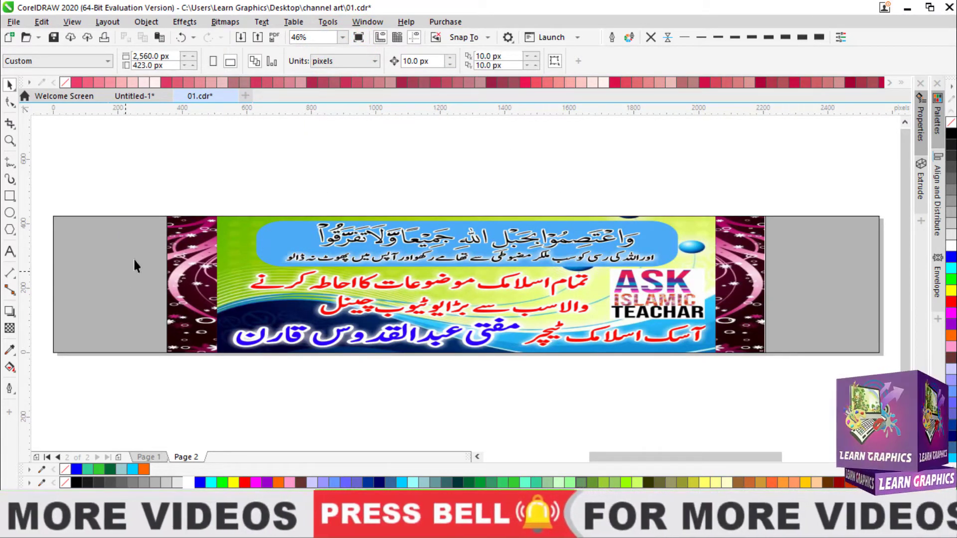
Move Page 1's banner off the Kaaba image and copy the green dome mosque and Kaaba images onto Page 2
left_click(155, 456)
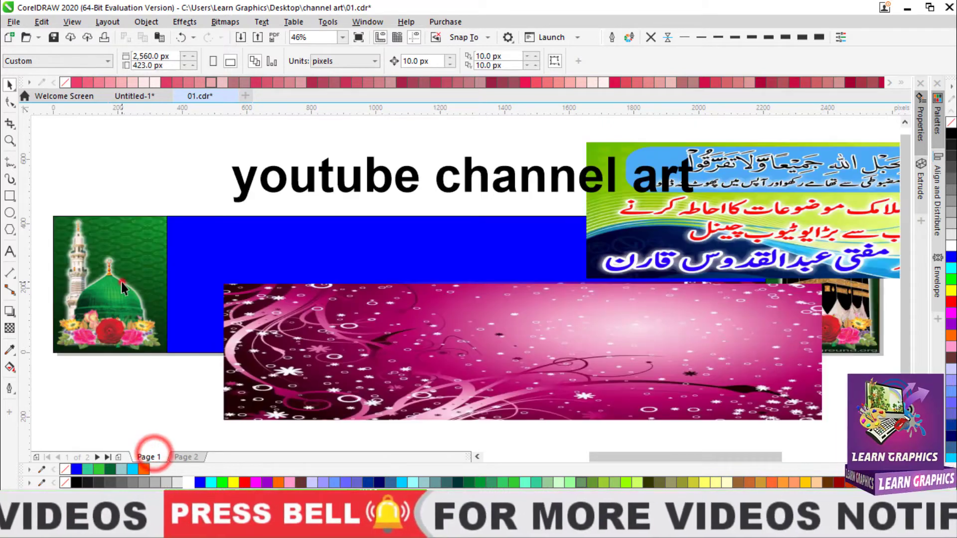
left_click(121, 282)
left_click(847, 295)
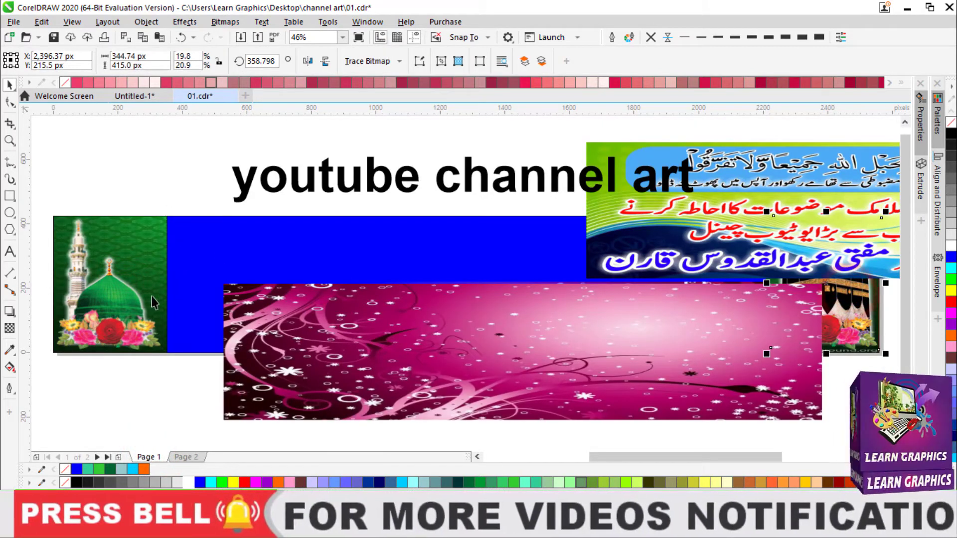
left_click(112, 288)
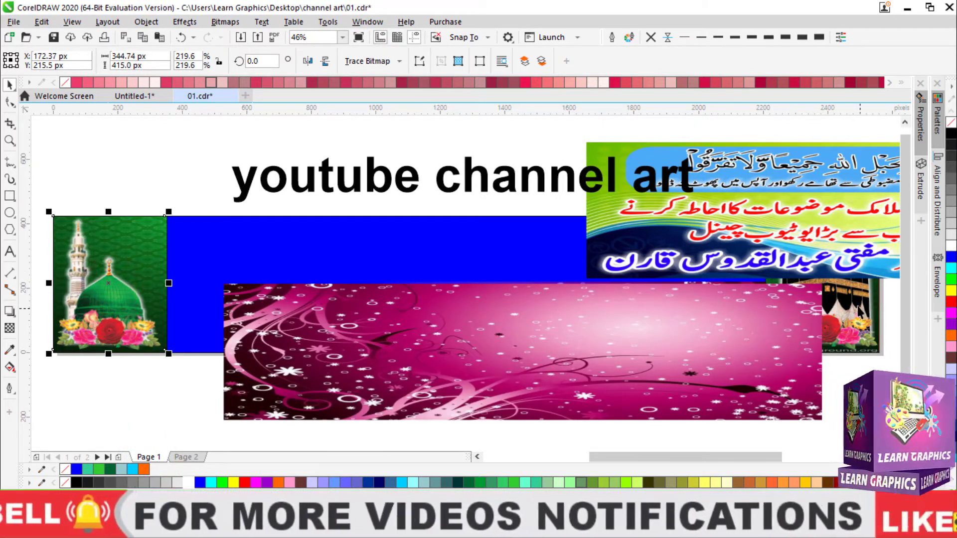
left_click_drag(786, 228, 436, 283)
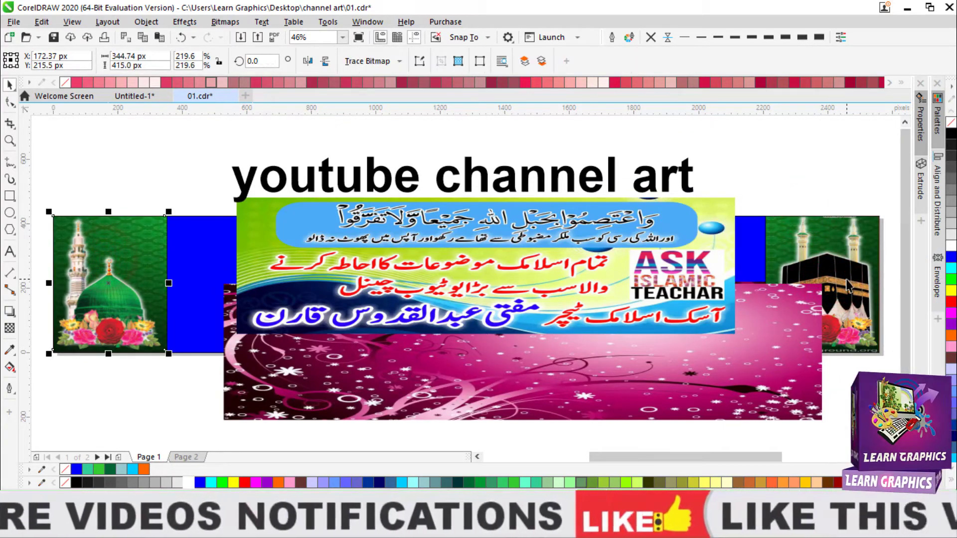
left_click(846, 278)
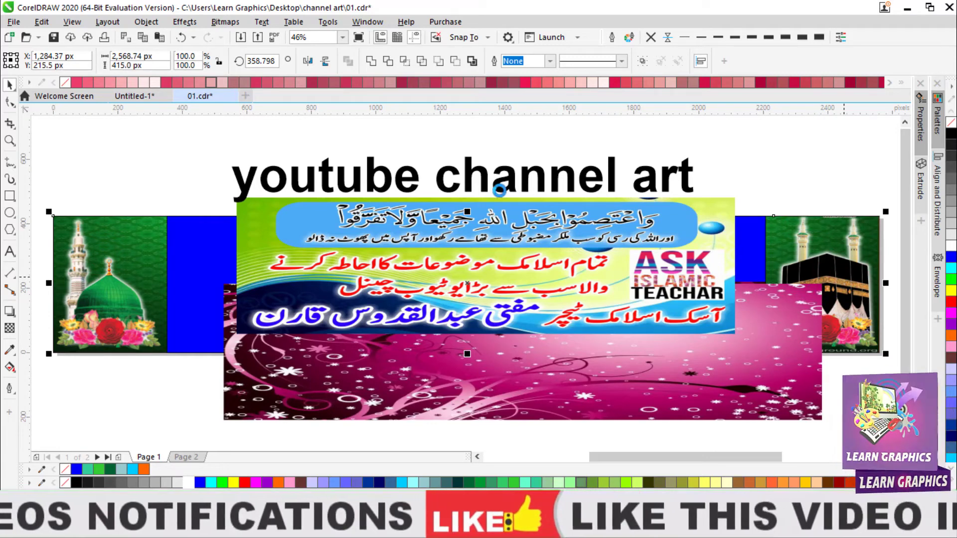
left_click(182, 458)
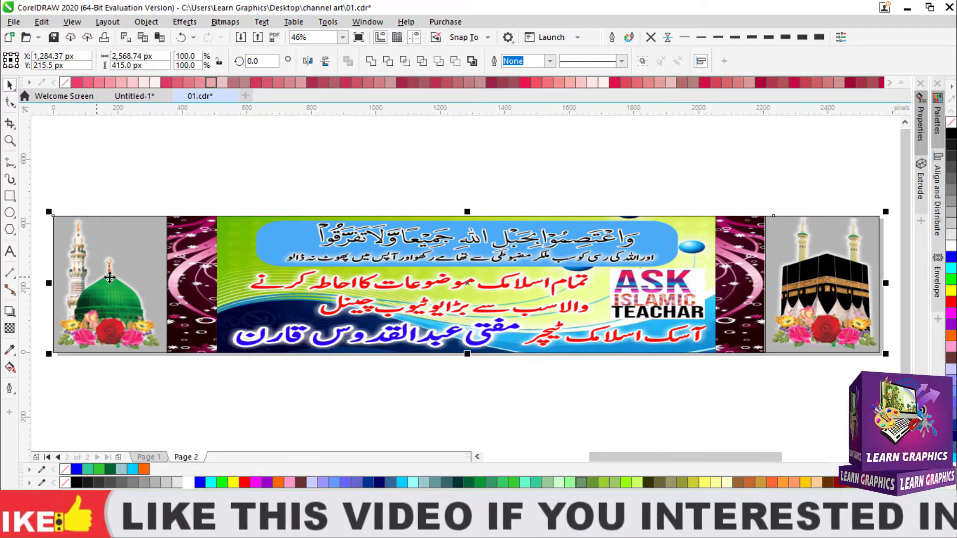
left_click(852, 160)
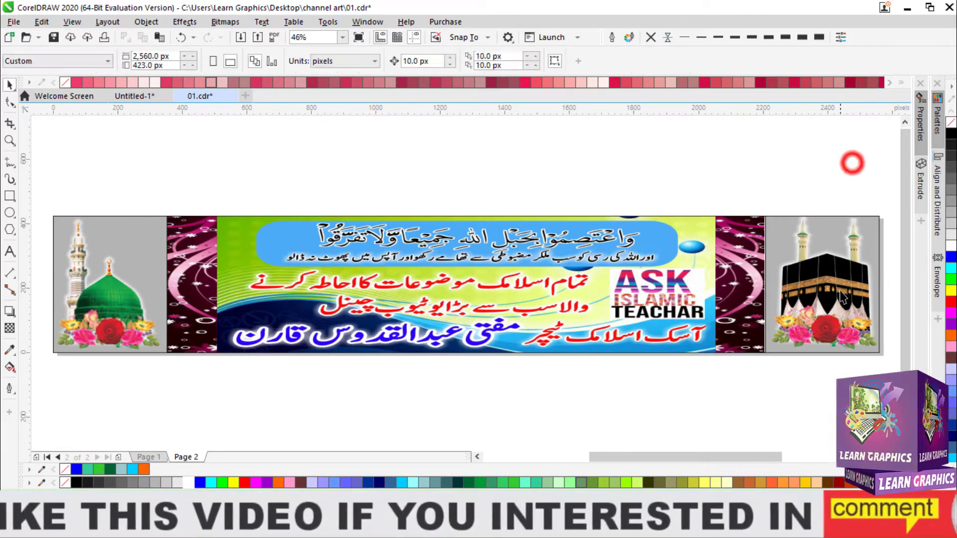
Fill the 2,560 px wide grey background rectangle on Page 2 with red
key("Tab")
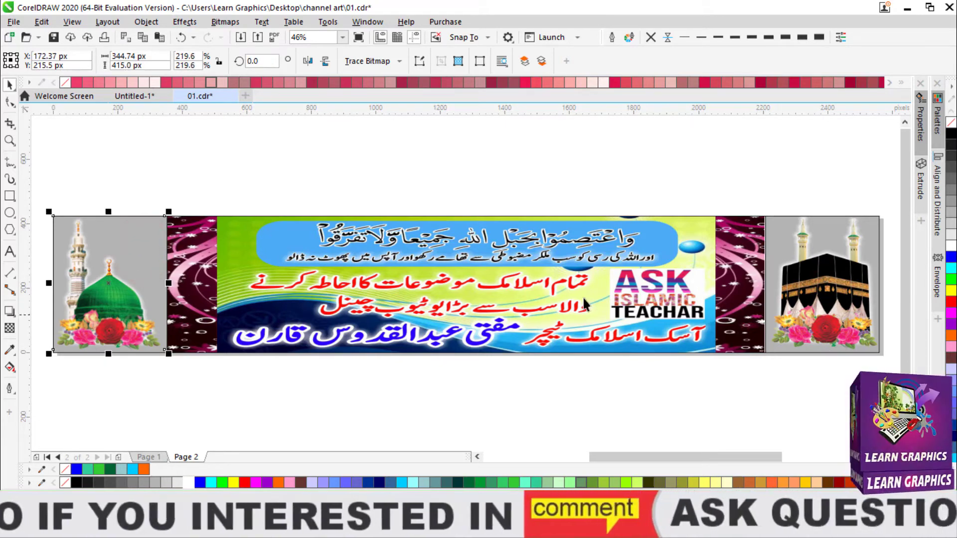
left_click(114, 283)
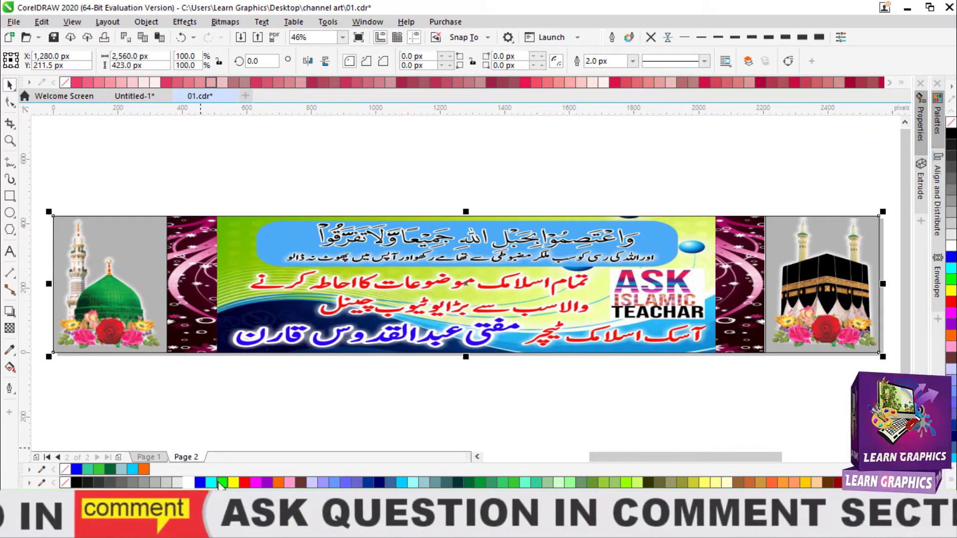
left_click(222, 483)
left_click(244, 482)
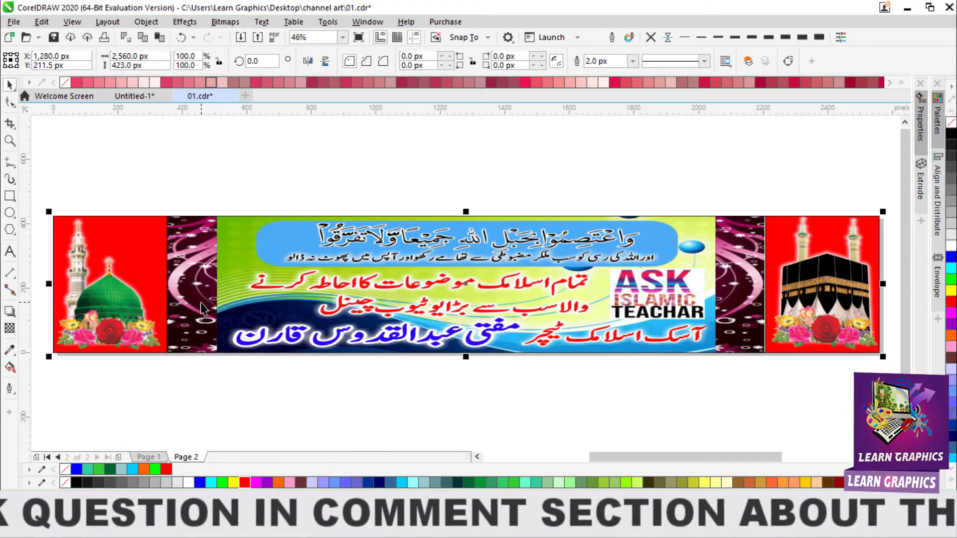
Copy the green patterned background image from inside the PowerClip frame on Page 1, and finish editing the frame
left_click(150, 457)
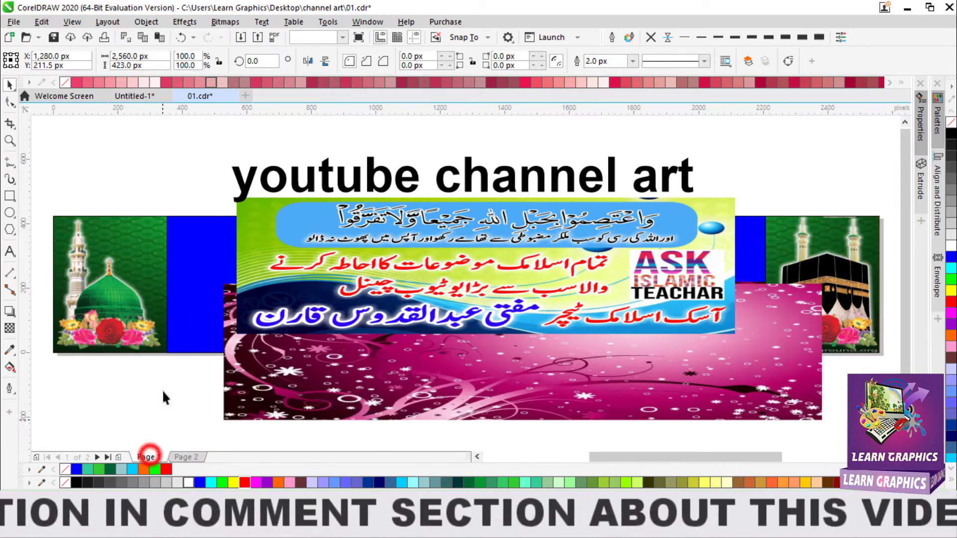
left_click(149, 232)
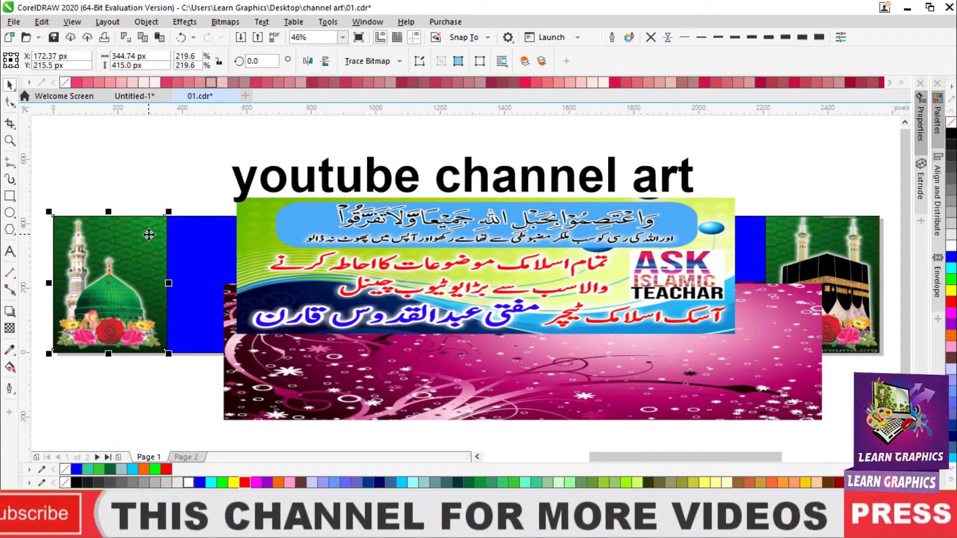
right_click(147, 234)
left_click(140, 238)
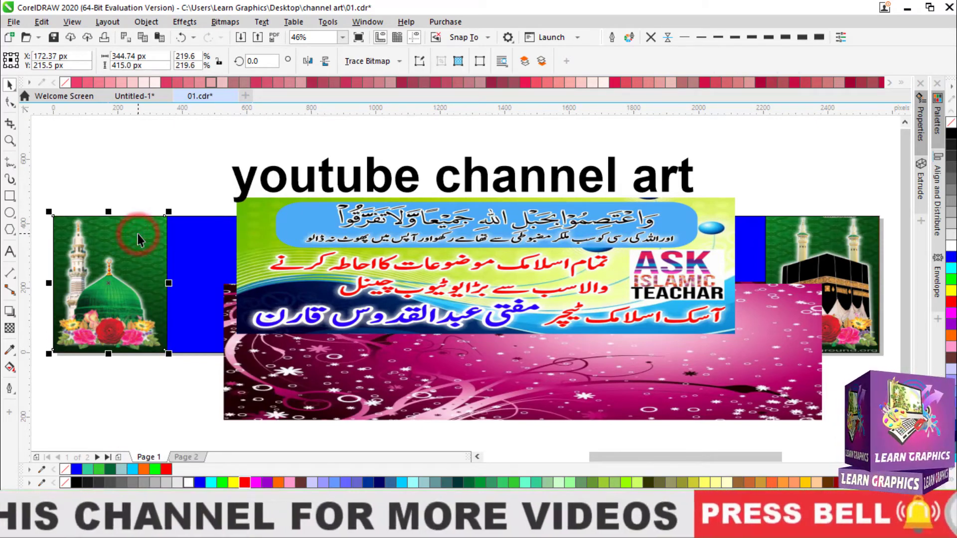
left_click(52, 129)
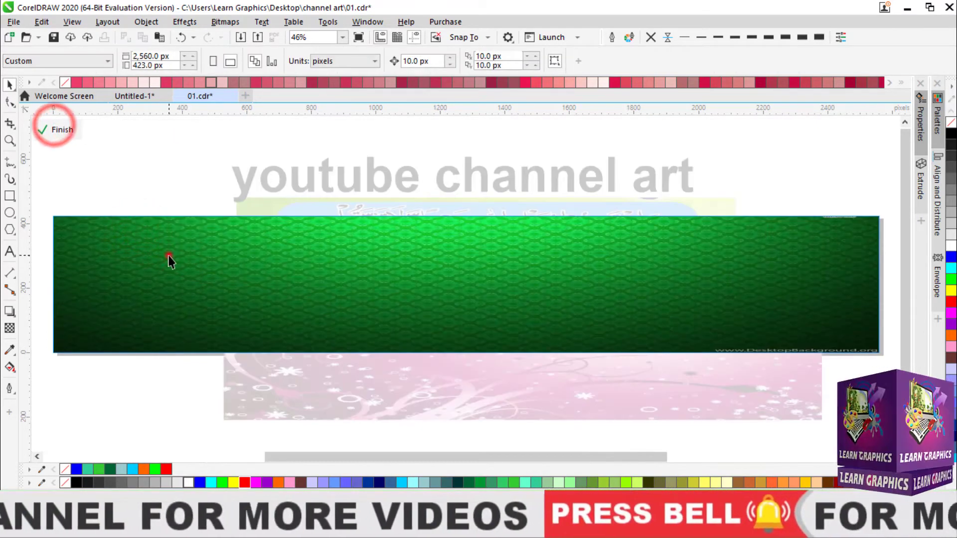
right_click(175, 254)
left_click(202, 241)
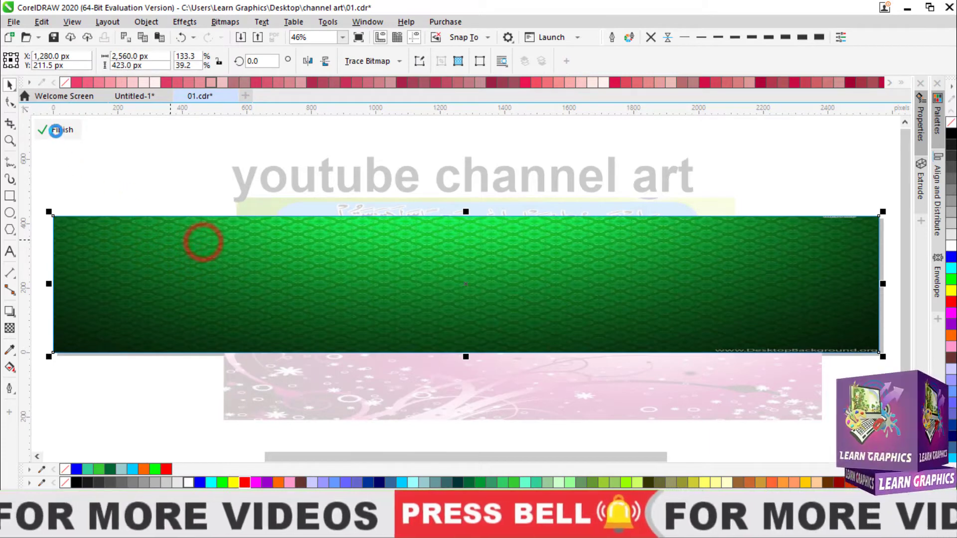
left_click(56, 132)
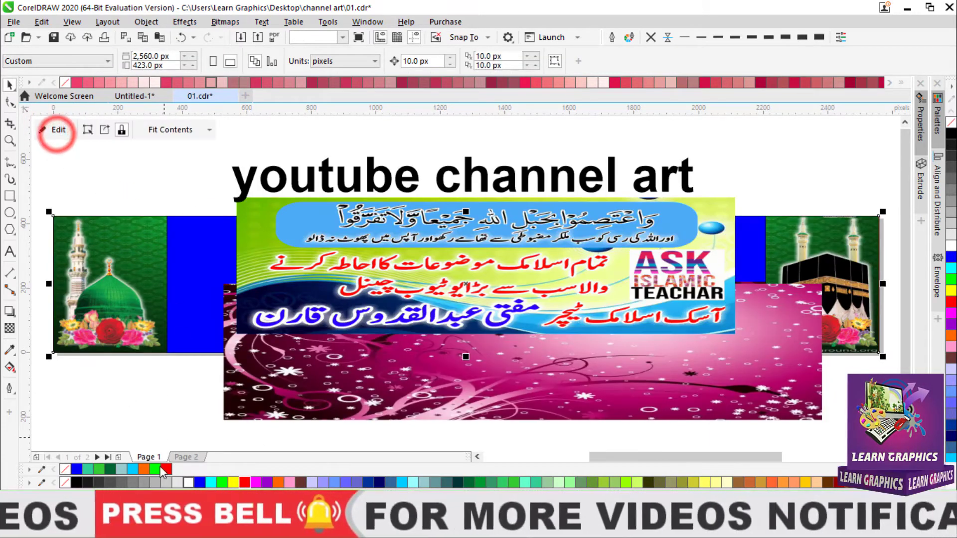
Paste the green patterned image onto Page 2 and move it up and right to uncover the background rectangle's left end
left_click(185, 456)
right_click(205, 144)
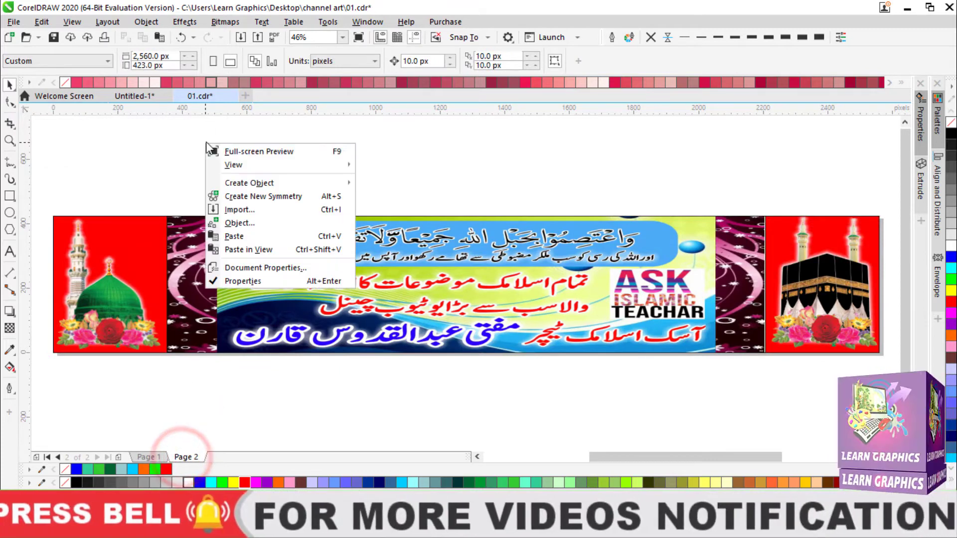
left_click(244, 236)
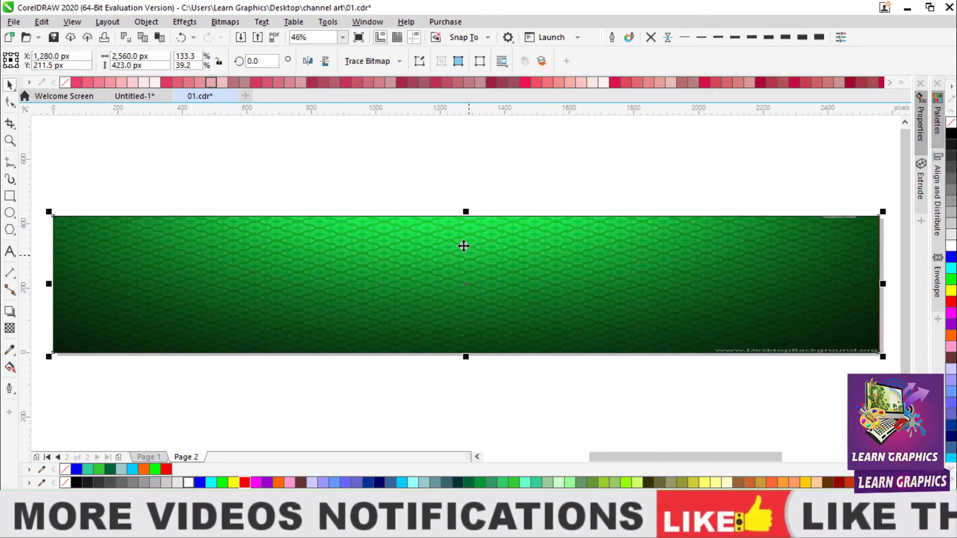
left_click_drag(459, 231, 614, 167)
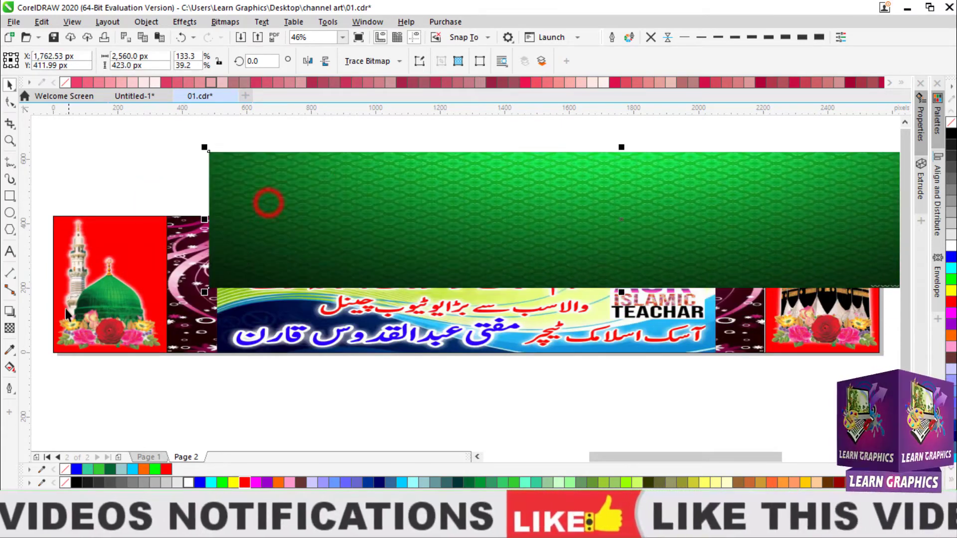
Move the green dome mosque below the banner, and PowerClip the green patterned image into the red background rectangle, fitted to the frame
left_click(130, 256)
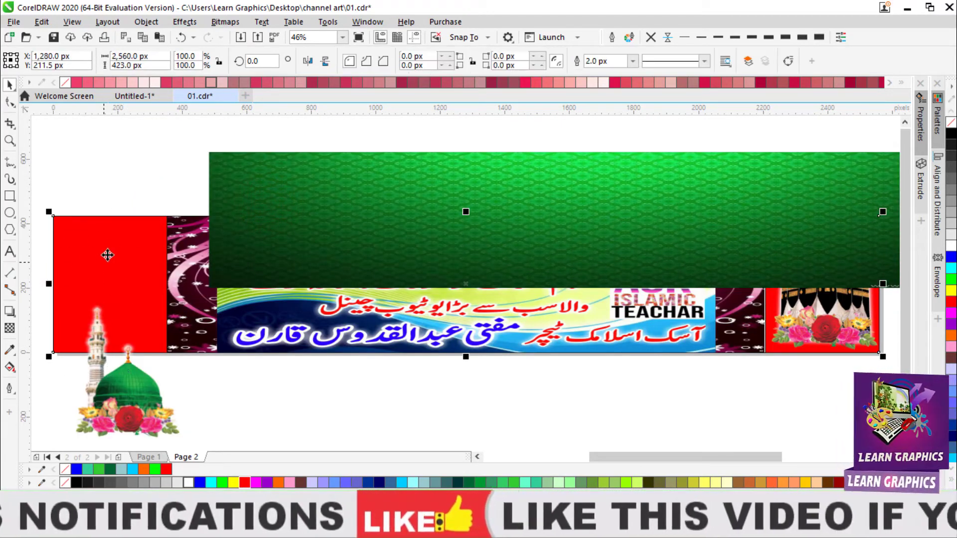
right_click(431, 182)
left_click(463, 319)
left_click(131, 259)
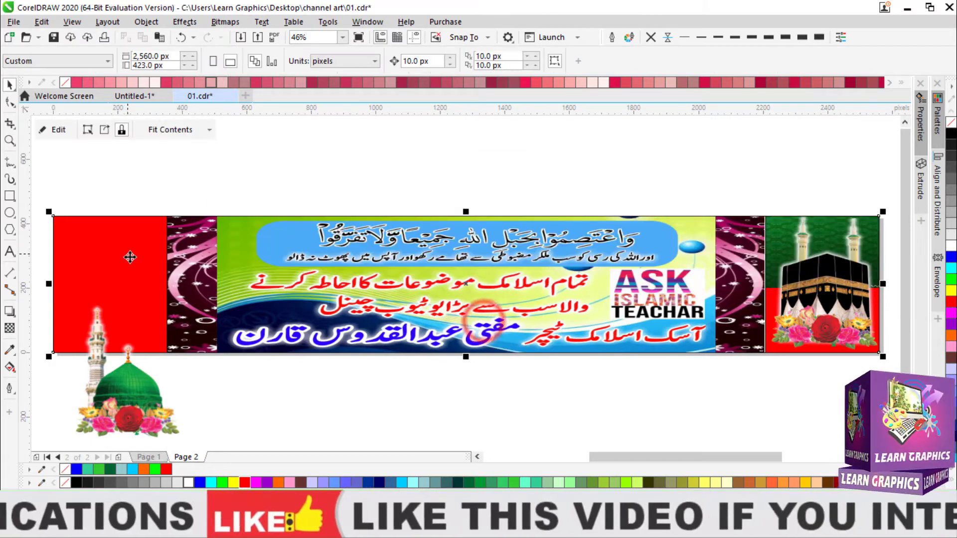
left_click(167, 130)
left_click(186, 186)
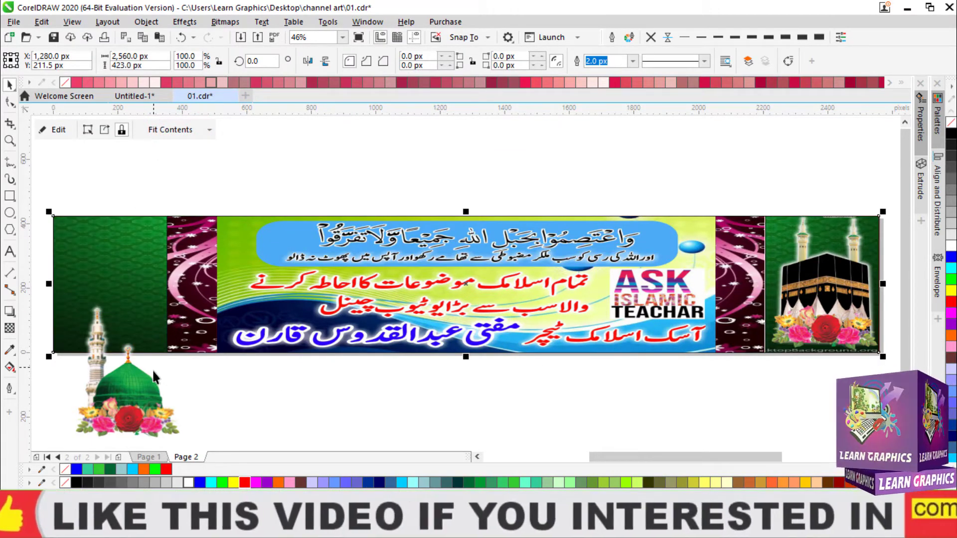
Align the green dome mosque level with the Kaaba image, and move it over the banner's left end at about X 179 px, Y 208.5 px
left_click(94, 398)
left_click(828, 289)
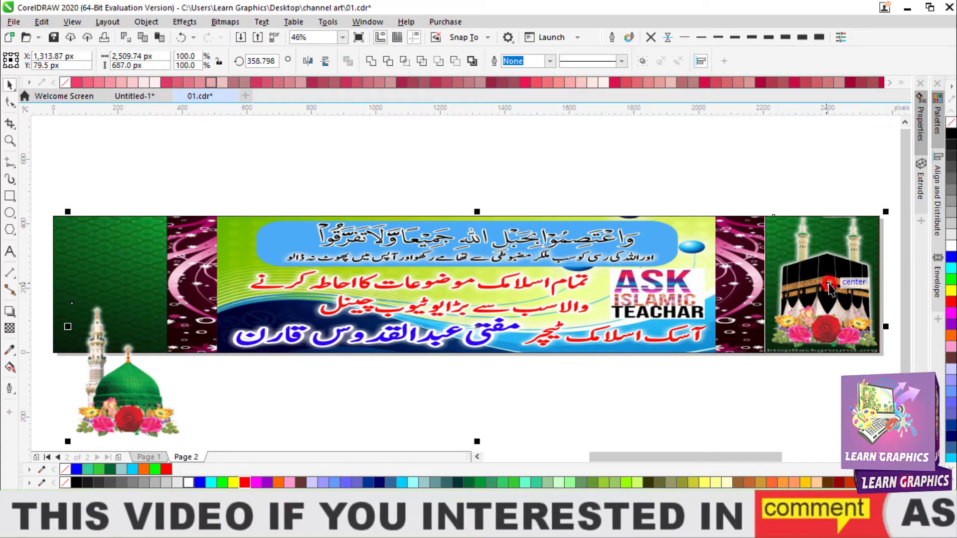
key("c")
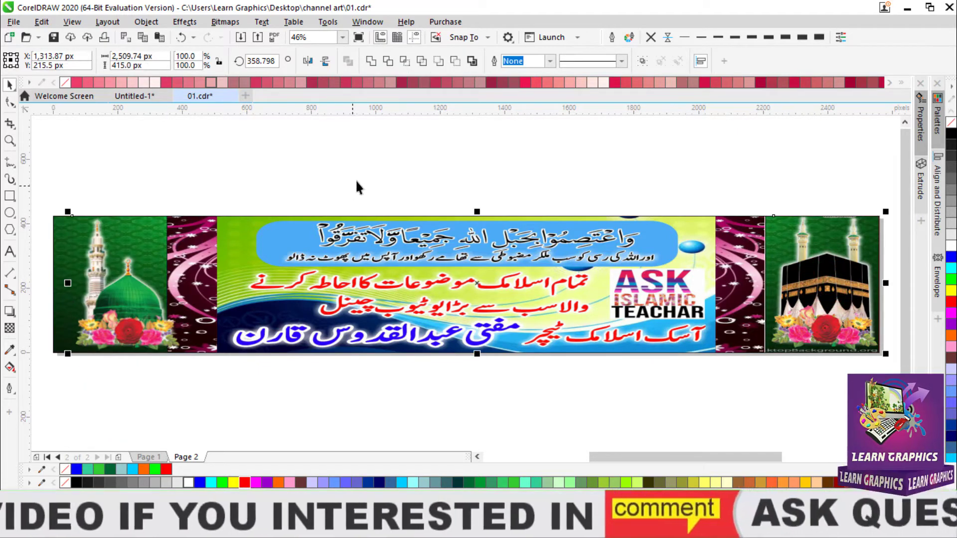
left_click(319, 155)
left_click(132, 305)
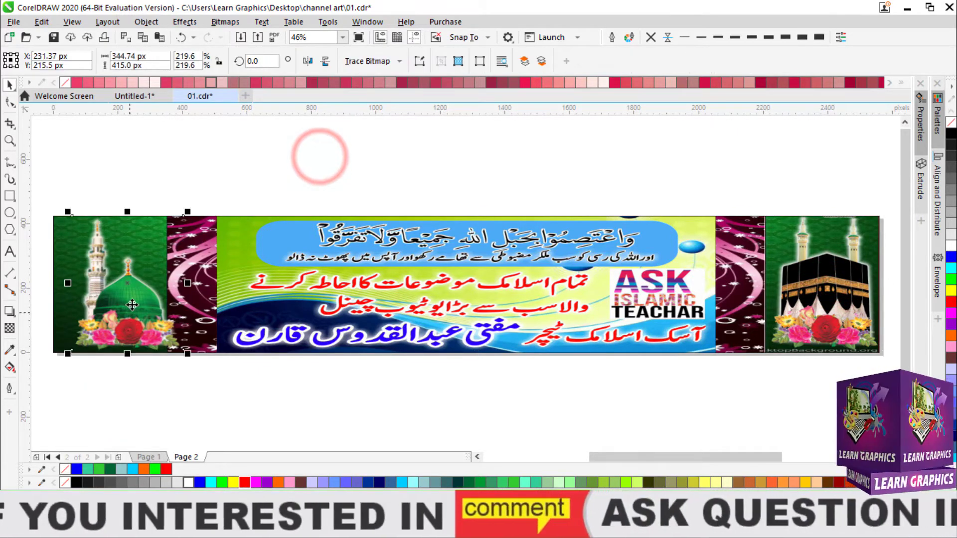
left_click_drag(129, 303, 112, 305)
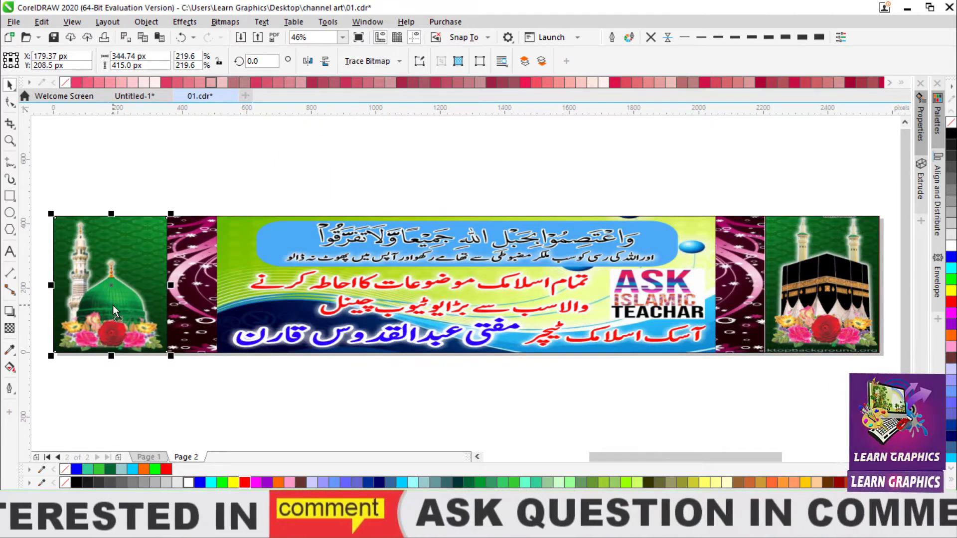
left_click(343, 37)
left_click(352, 84)
left_click(253, 121)
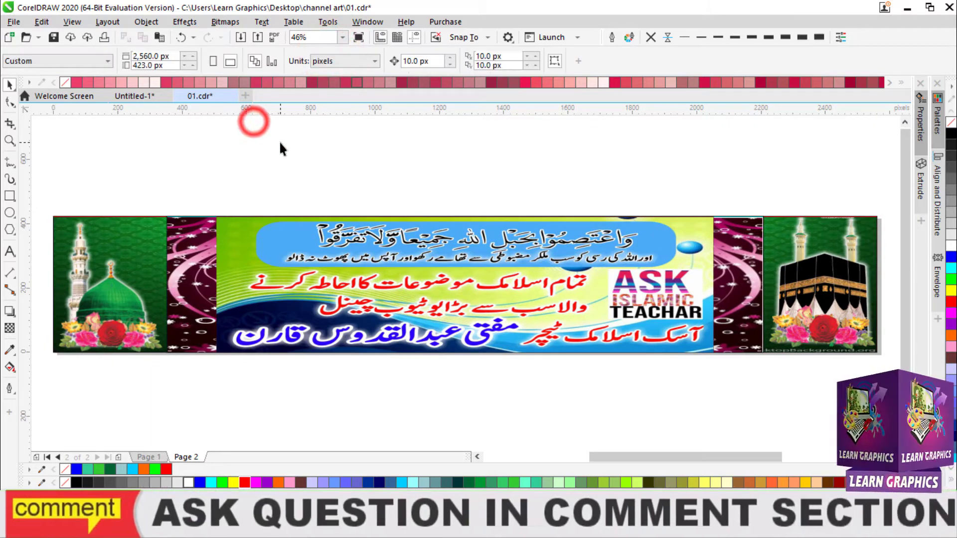